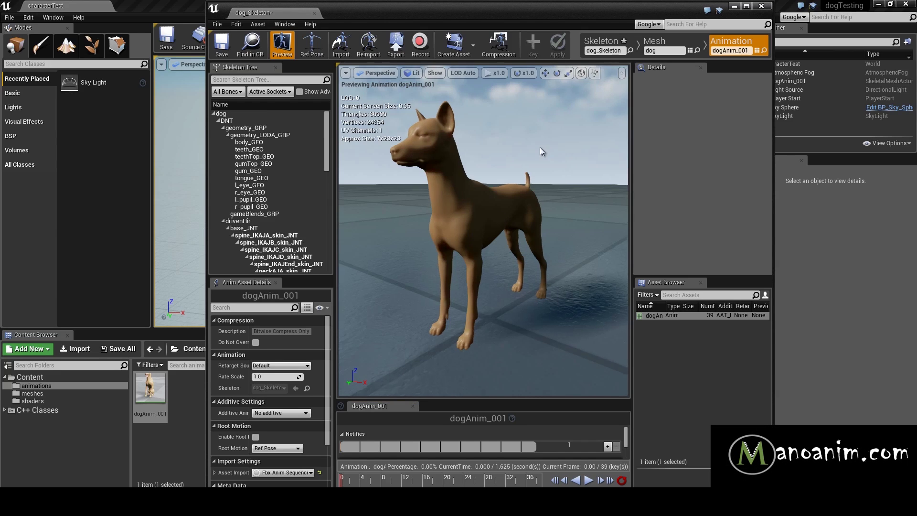
pyautogui.moveTo(540, 147); pyautogui.dragTo(506, 148)
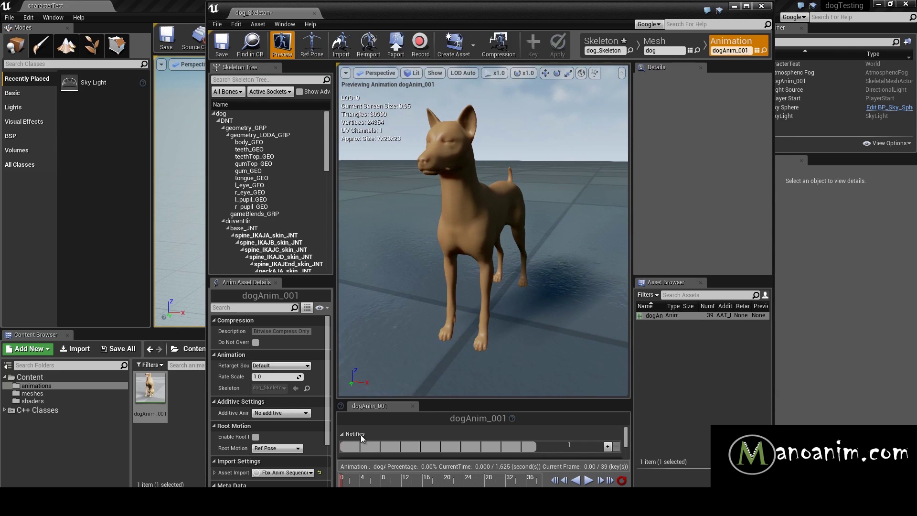
pyautogui.moveTo(351, 481)
pyautogui.mouseDown()
pyautogui.moveTo(478, 463)
pyautogui.moveTo(322, 457)
pyautogui.moveTo(506, 450)
pyautogui.moveTo(321, 452)
pyautogui.moveTo(385, 456)
pyautogui.moveTo(342, 465)
pyautogui.moveTo(443, 460)
pyautogui.moveTo(346, 471)
pyautogui.moveTo(343, 479)
pyautogui.moveTo(508, 480)
pyautogui.moveTo(342, 476)
pyautogui.mouseUp()
pyautogui.moveTo(503, 145); pyautogui.dragTo(474, 142)
pyautogui.press('f')
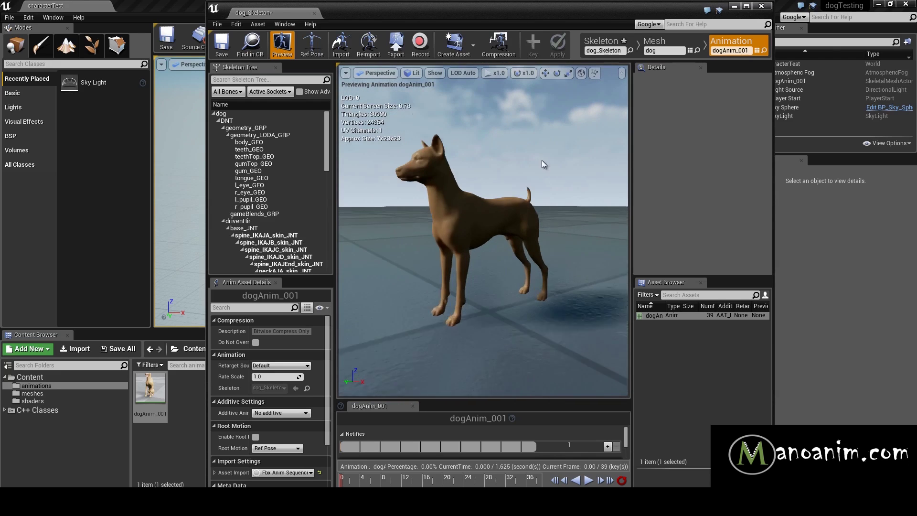
pyautogui.keyDown('alt'); pyautogui.moveTo(558, 162); pyautogui.dragTo(601, 167); pyautogui.keyUp('alt')
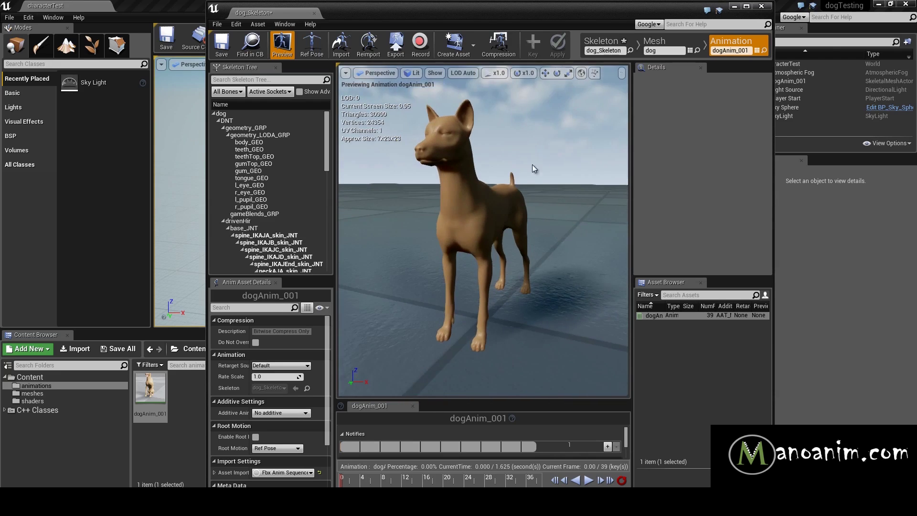
# Switch to the Maya scene dog_rig_wip_070.ma and expand the dog and DNT groups in the Outliner
pyautogui.moveTo(348, 449)
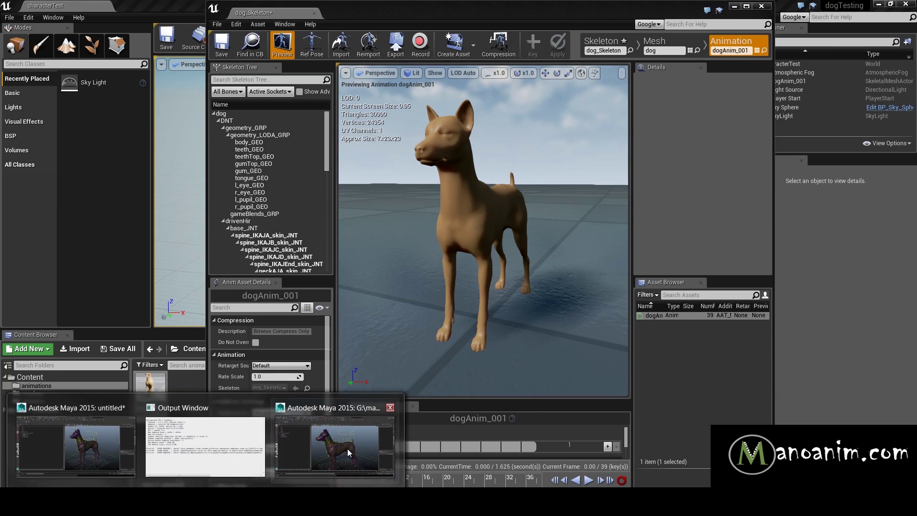
pyautogui.click(349, 447)
pyautogui.keyDown('alt'); pyautogui.moveTo(626, 180); pyautogui.dragTo(605, 176); pyautogui.keyUp('alt')
pyautogui.click(29, 136)
pyautogui.click(34, 138)
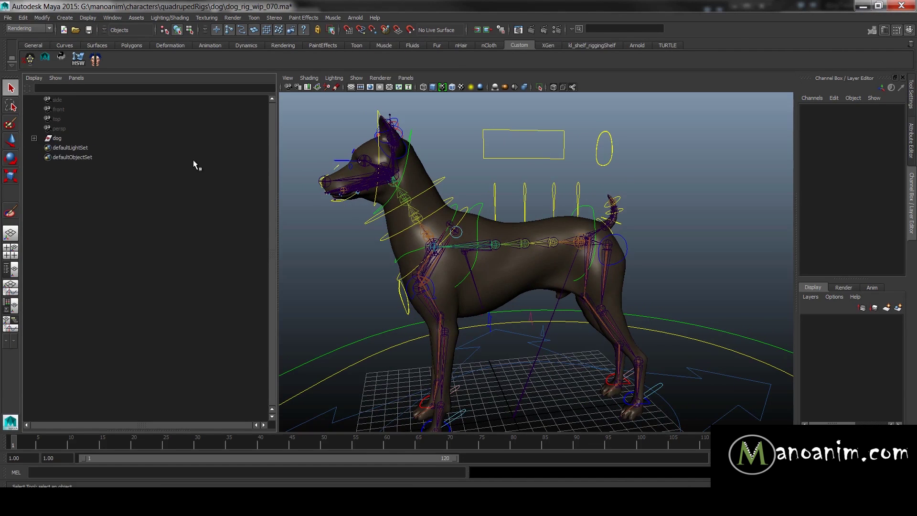
pyautogui.keyDown('alt'); pyautogui.moveTo(373, 206); pyautogui.dragTo(531, 186); pyautogui.keyUp('alt')
pyautogui.moveTo(49, 441)
pyautogui.mouseDown()
pyautogui.moveTo(329, 437)
pyautogui.moveTo(159, 407)
pyautogui.moveTo(179, 386)
pyautogui.mouseUp()
pyautogui.keyDown('alt'); pyautogui.moveTo(625, 179); pyautogui.dragTo(557, 187); pyautogui.keyUp('alt')
pyautogui.keyDown('alt'); pyautogui.moveTo(515, 159); pyautogui.dragTo(526, 162); pyautogui.keyUp('alt')
pyautogui.press('w')
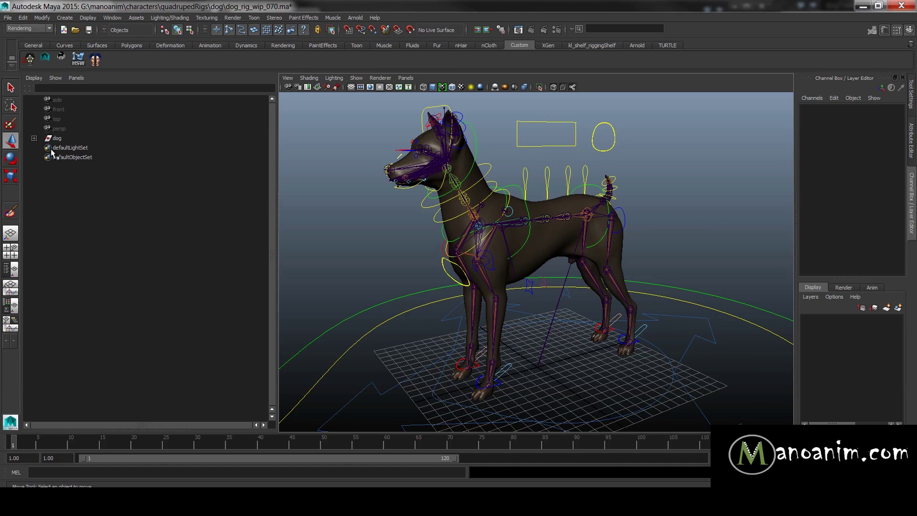
pyautogui.click(34, 138)
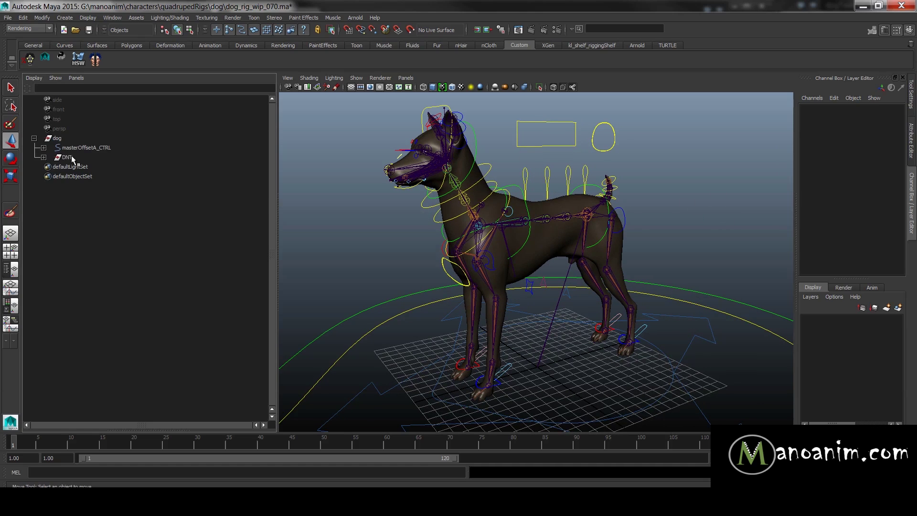
pyautogui.click(44, 157)
# Test the left hind leg's foot control by moving it forward, undo each move, and clear the selection
pyautogui.keyDown('alt'); pyautogui.moveTo(633, 207); pyautogui.dragTo(583, 208); pyautogui.keyUp('alt')
pyautogui.keyDown('alt'); pyautogui.moveTo(583, 209); pyautogui.dragTo(669, 230, button='right'); pyautogui.keyUp('alt')
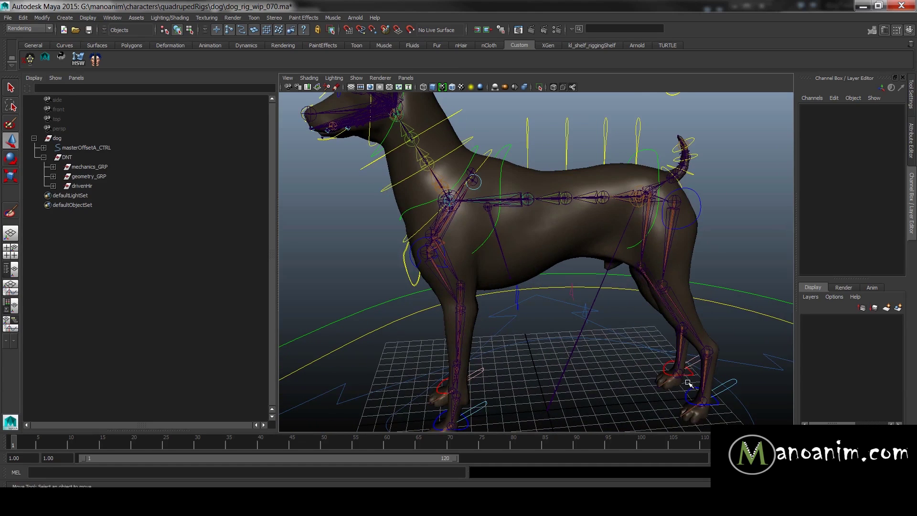
pyautogui.click(720, 402)
pyautogui.moveTo(698, 400); pyautogui.dragTo(628, 377)
pyautogui.hotkey('ctrl', 'z')
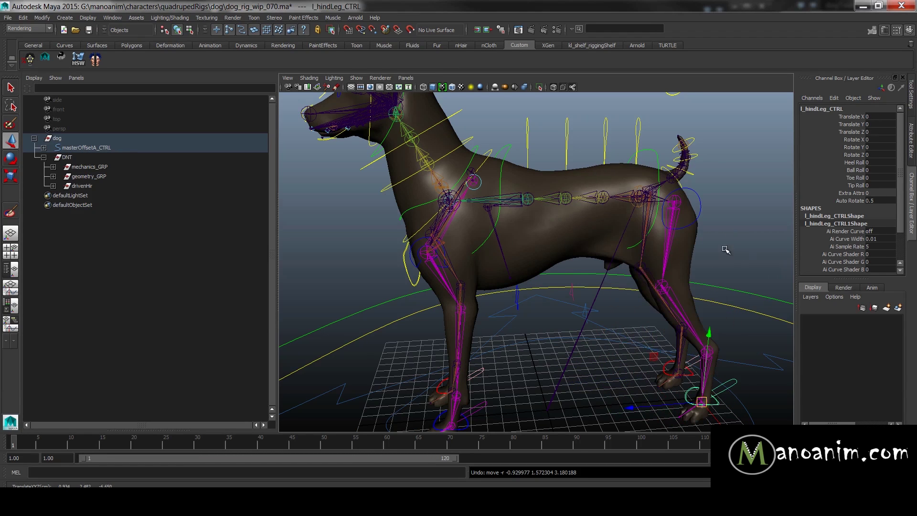
pyautogui.keyDown('alt'); pyautogui.moveTo(663, 242); pyautogui.dragTo(683, 240); pyautogui.keyUp('alt')
pyautogui.keyDown('alt'); pyautogui.moveTo(683, 239); pyautogui.dragTo(689, 241, button='right'); pyautogui.keyUp('alt')
pyautogui.keyDown('alt'); pyautogui.moveTo(702, 245); pyautogui.dragTo(681, 225, button='middle'); pyautogui.keyUp('alt')
pyautogui.keyDown('alt'); pyautogui.moveTo(682, 225); pyautogui.dragTo(650, 224); pyautogui.keyUp('alt')
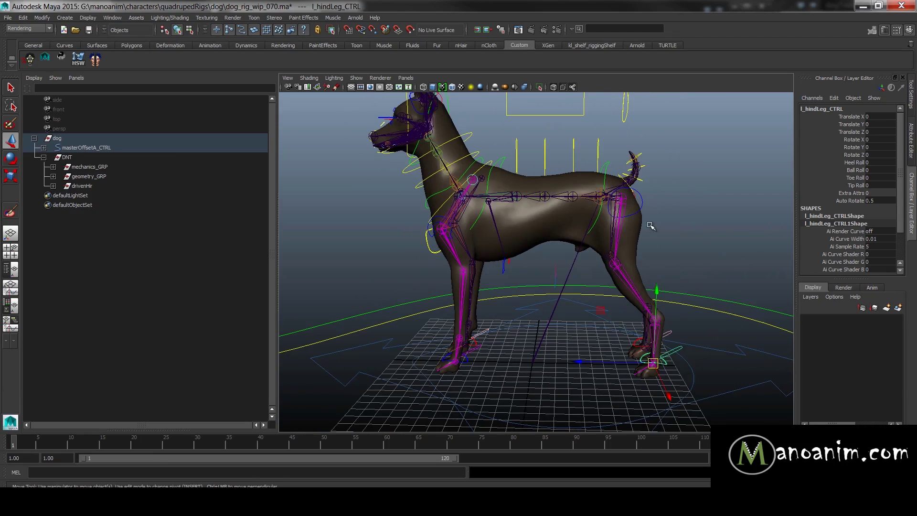
pyautogui.moveTo(655, 362); pyautogui.dragTo(568, 352)
pyautogui.hotkey('ctrl', 'z')
pyautogui.keyDown('alt'); pyautogui.moveTo(540, 229); pyautogui.dragTo(639, 234); pyautogui.keyUp('alt')
pyautogui.keyDown('alt'); pyautogui.moveTo(638, 234); pyautogui.dragTo(677, 204, button='right'); pyautogui.keyUp('alt')
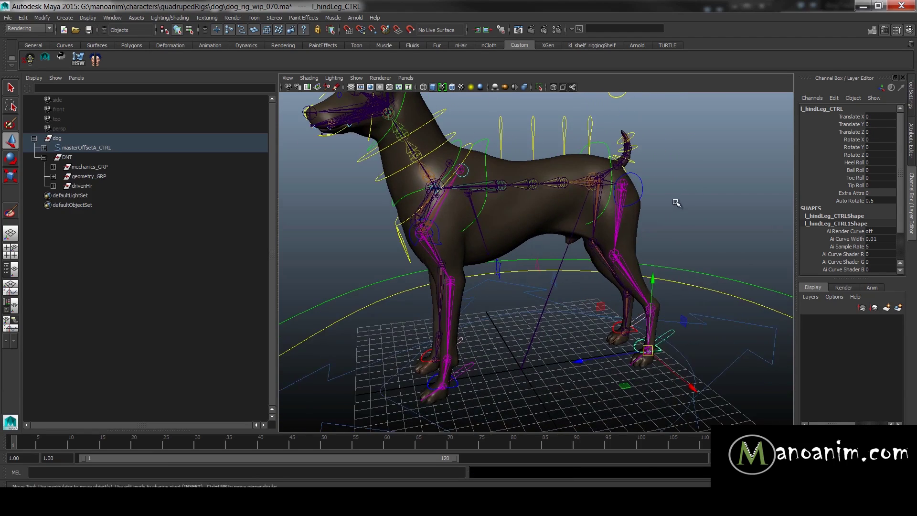
pyautogui.click(677, 203)
# Select the drivenHir group, look through its base_JNT hierarchy, and hide the group
pyautogui.click(82, 186)
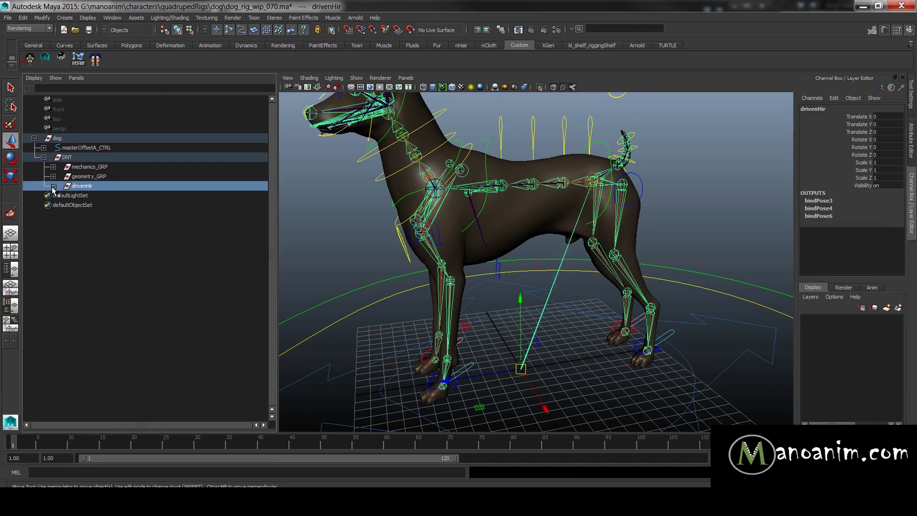
pyautogui.click(53, 185)
pyautogui.click(90, 195)
pyautogui.keyDown('shift'); pyautogui.click(62, 195); pyautogui.keyUp('shift')
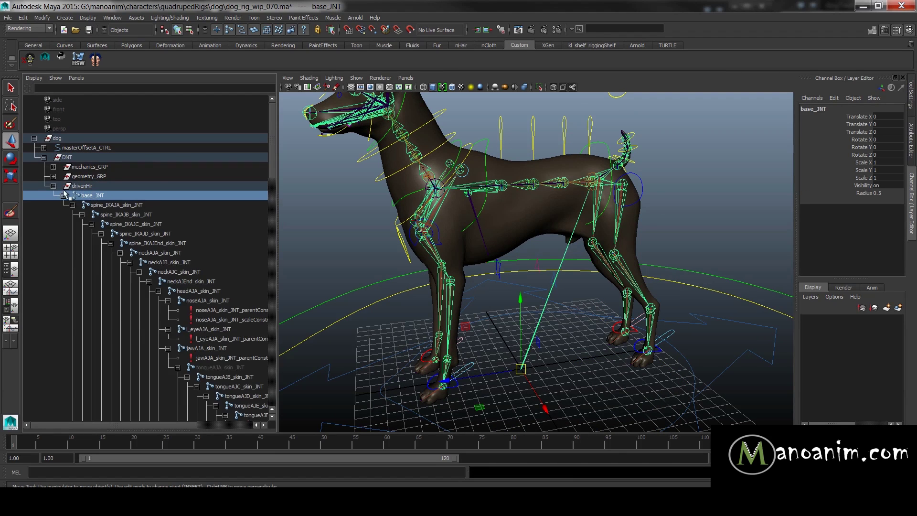
pyautogui.click(53, 185)
pyautogui.click(99, 186)
pyautogui.hotkey('ctrl', 'h')
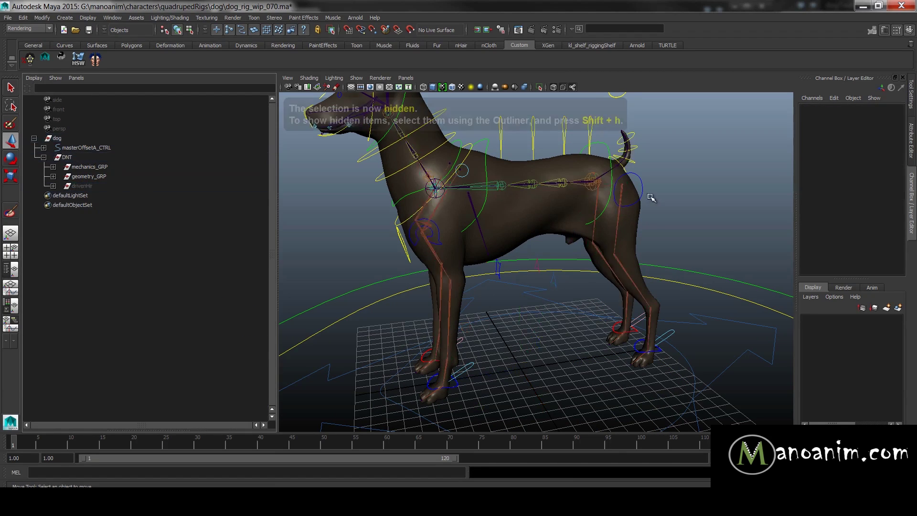
# Show all object types in the perspective viewport
pyautogui.keyDown('alt'); pyautogui.moveTo(659, 200); pyautogui.dragTo(720, 215, button='right'); pyautogui.keyUp('alt')
pyautogui.keyDown('alt'); pyautogui.moveTo(676, 197); pyautogui.dragTo(672, 231, button='middle'); pyautogui.keyUp('alt')
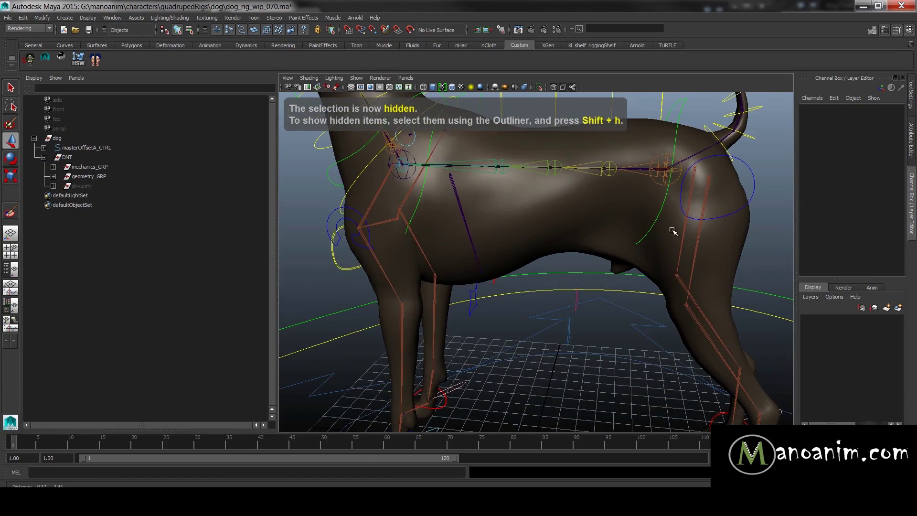
pyautogui.click(357, 78)
pyautogui.click(377, 103)
pyautogui.keyDown('alt'); pyautogui.moveTo(678, 201); pyautogui.dragTo(624, 188, button='right'); pyautogui.keyUp('alt')
pyautogui.keyDown('alt'); pyautogui.moveTo(624, 188); pyautogui.dragTo(630, 178); pyautogui.keyUp('alt')
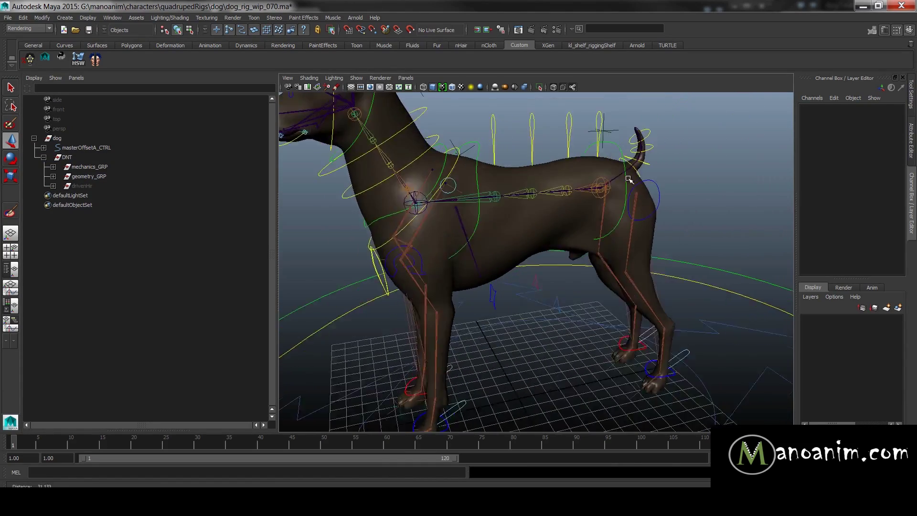
# Examine the remaining rig joints and controls along the dog's head, spine and legs
pyautogui.keyDown('alt'); pyautogui.moveTo(629, 178); pyautogui.dragTo(389, 121, button='right'); pyautogui.keyUp('alt')
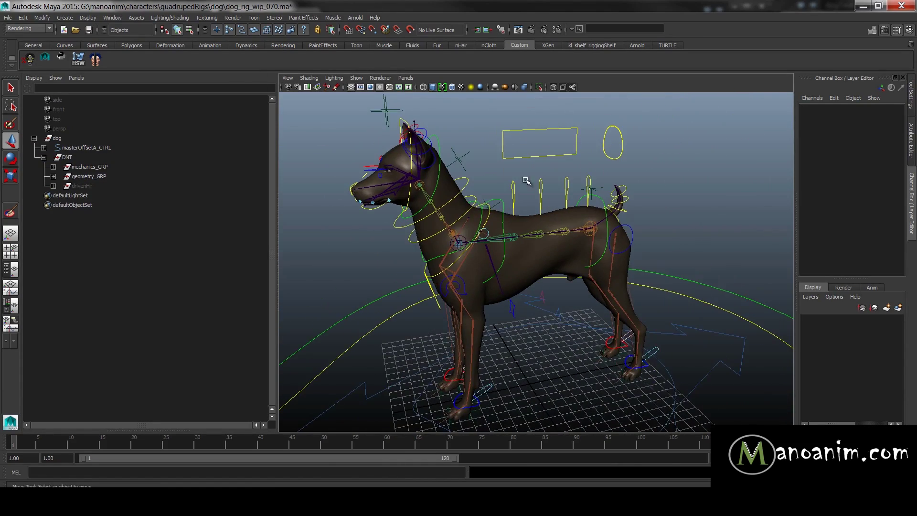
pyautogui.keyDown('alt'); pyautogui.moveTo(515, 186); pyautogui.dragTo(548, 187); pyautogui.keyUp('alt')
pyautogui.keyDown('alt'); pyautogui.moveTo(549, 186); pyautogui.dragTo(630, 220, button='right'); pyautogui.keyUp('alt')
pyautogui.keyDown('alt'); pyautogui.moveTo(630, 221); pyautogui.dragTo(653, 191, button='middle'); pyautogui.keyUp('alt')
pyautogui.keyDown('alt'); pyautogui.moveTo(640, 191); pyautogui.dragTo(682, 193); pyautogui.keyUp('alt')
pyautogui.keyDown('alt'); pyautogui.moveTo(616, 215); pyautogui.dragTo(554, 239); pyautogui.keyUp('alt')
pyautogui.keyDown('alt'); pyautogui.moveTo(600, 263); pyautogui.dragTo(550, 187); pyautogui.keyUp('alt')
pyautogui.keyDown('alt'); pyautogui.moveTo(584, 231); pyautogui.dragTo(589, 262); pyautogui.keyUp('alt')
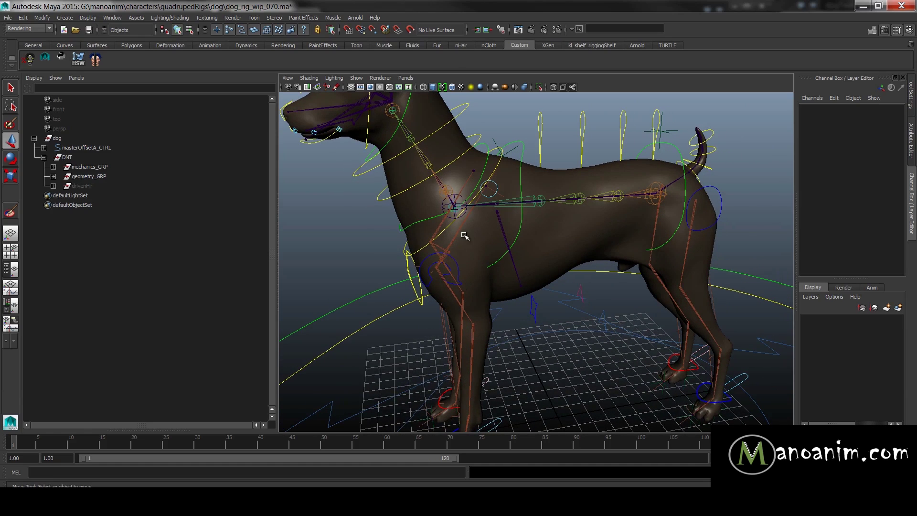
# Select the drivenHir group and examine the skin joints nested under base_JNT
pyautogui.click(53, 186)
pyautogui.click(90, 187)
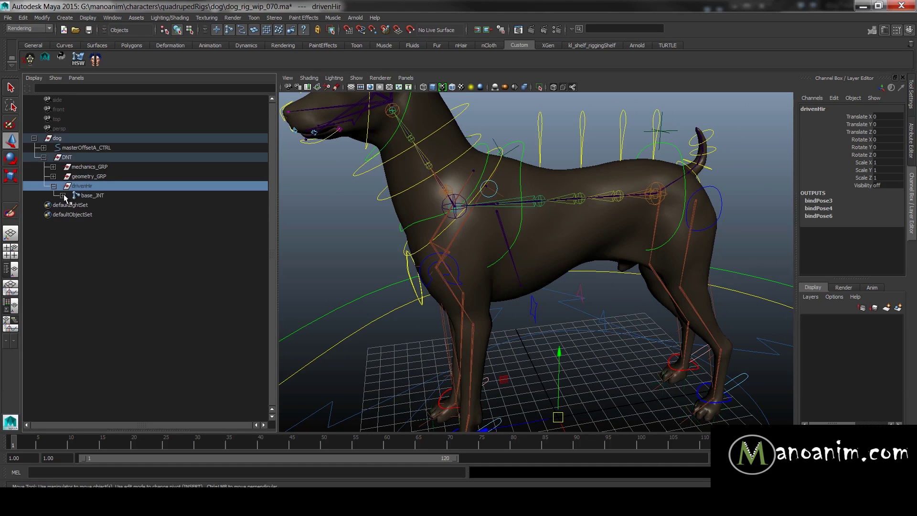
pyautogui.keyDown('shift'); pyautogui.click(62, 195); pyautogui.keyUp('shift')
pyautogui.scroll(-10, 138, 203)
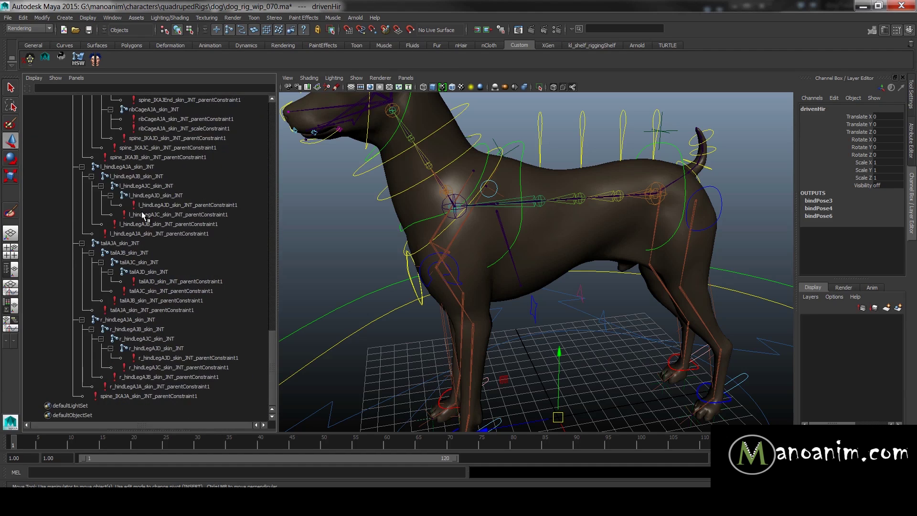
pyautogui.scroll(15, 141, 211)
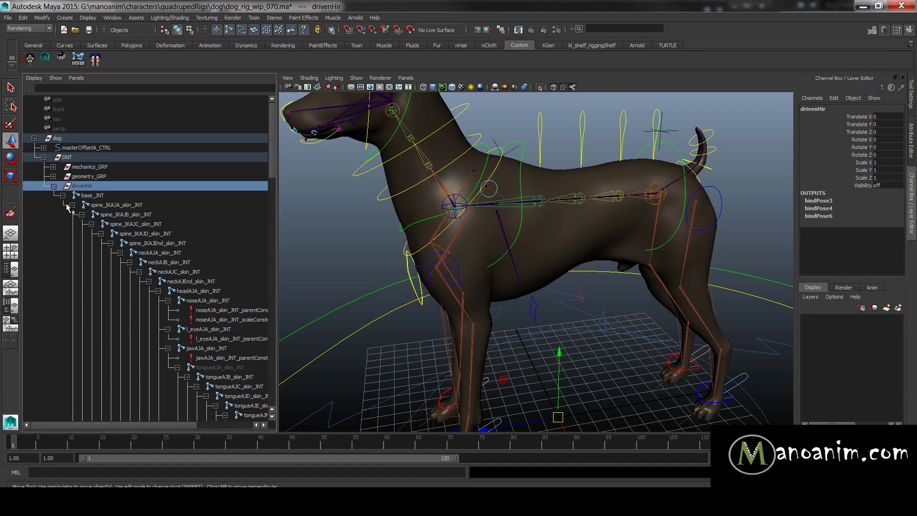
pyautogui.keyDown('shift'); pyautogui.click(62, 196); pyautogui.keyUp('shift')
pyautogui.click(62, 195)
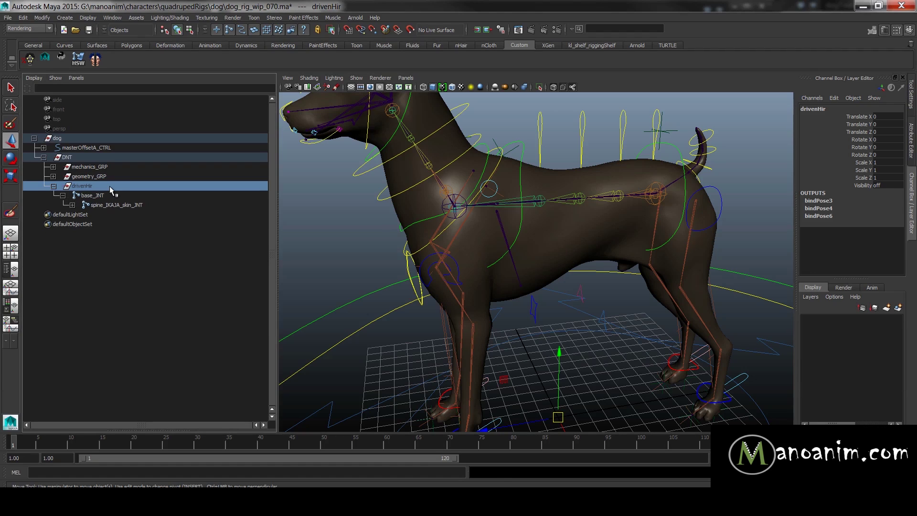
# Unhide the drivenHir group and inspect its joints down to the dog's front paws
pyautogui.hotkey('shift', 'h')
pyautogui.scroll(5, 529, 164)
pyautogui.scroll(4, 526, 164)
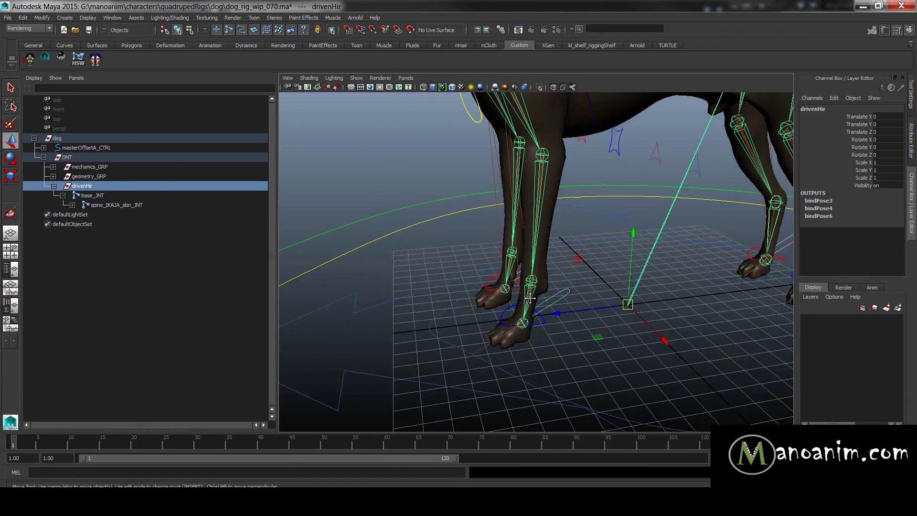
pyautogui.keyDown('alt'); pyautogui.moveTo(575, 356); pyautogui.dragTo(614, 277, button='middle'); pyautogui.keyUp('alt')
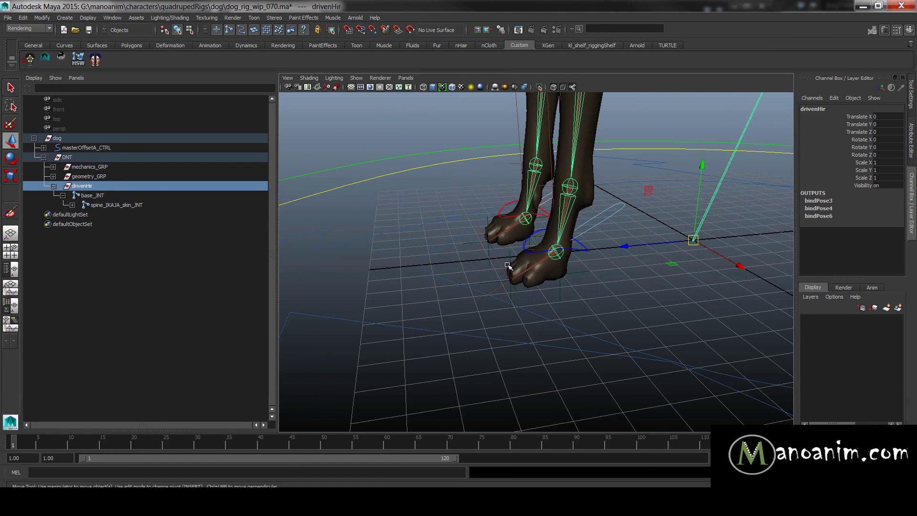
pyautogui.scroll(-7, 624, 235)
pyautogui.keyDown('alt'); pyautogui.moveTo(564, 155); pyautogui.dragTo(536, 243, button='middle'); pyautogui.keyUp('alt')
pyautogui.keyDown('alt'); pyautogui.moveTo(536, 243); pyautogui.dragTo(694, 186); pyautogui.keyUp('alt')
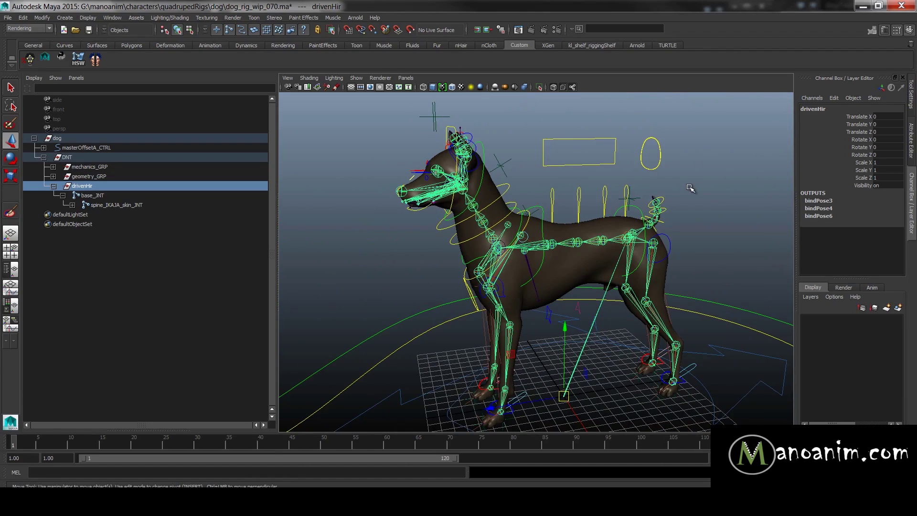
# Add geometry_LODA_GRP and gameBlends_GRP from geometry_GRP to the drivenHir selection
pyautogui.click(53, 186)
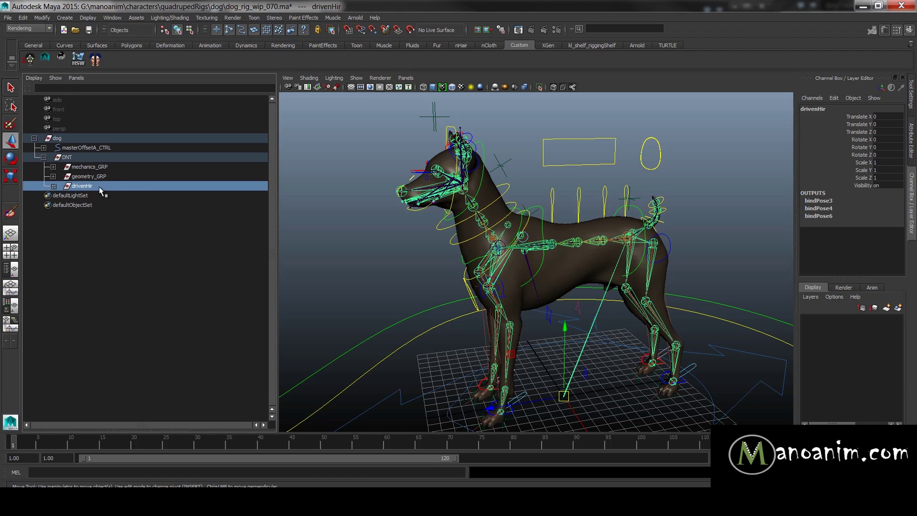
pyautogui.click(53, 176)
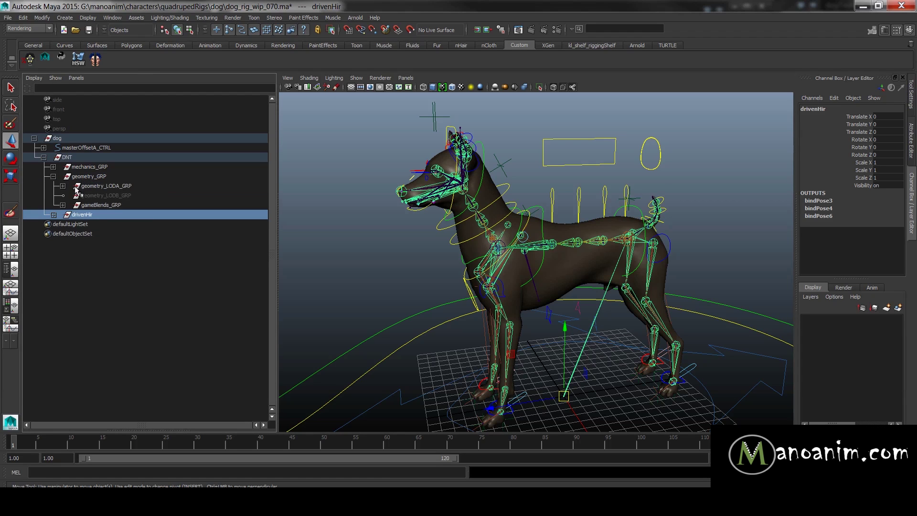
pyautogui.keyDown('ctrl'); pyautogui.click(125, 185); pyautogui.keyUp('ctrl')
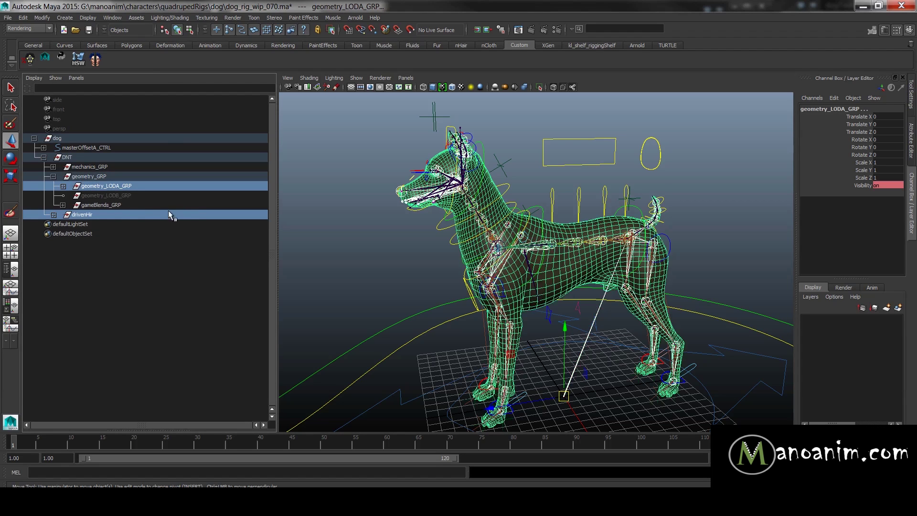
pyautogui.keyDown('ctrl'); pyautogui.click(121, 205); pyautogui.keyUp('ctrl')
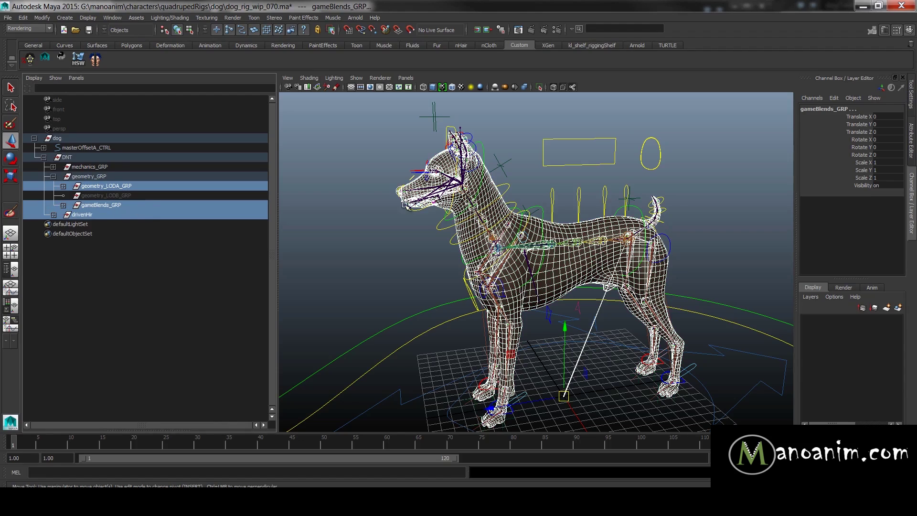
pyautogui.click(63, 205)
pyautogui.click(64, 205)
pyautogui.press('f')
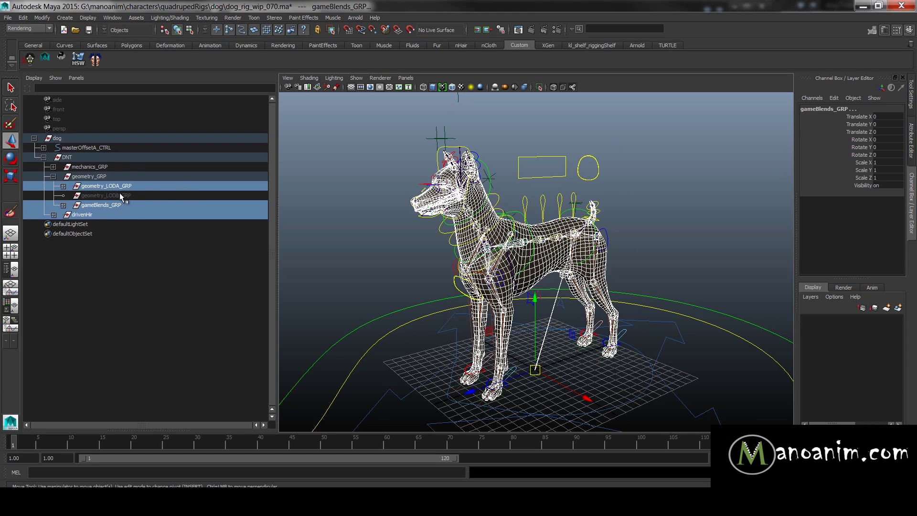
# Open the Export Selection dialog for the selected geometry, blend and joint groups
pyautogui.press('space')
pyautogui.moveTo(347, 158); pyautogui.dragTo(375, 266)
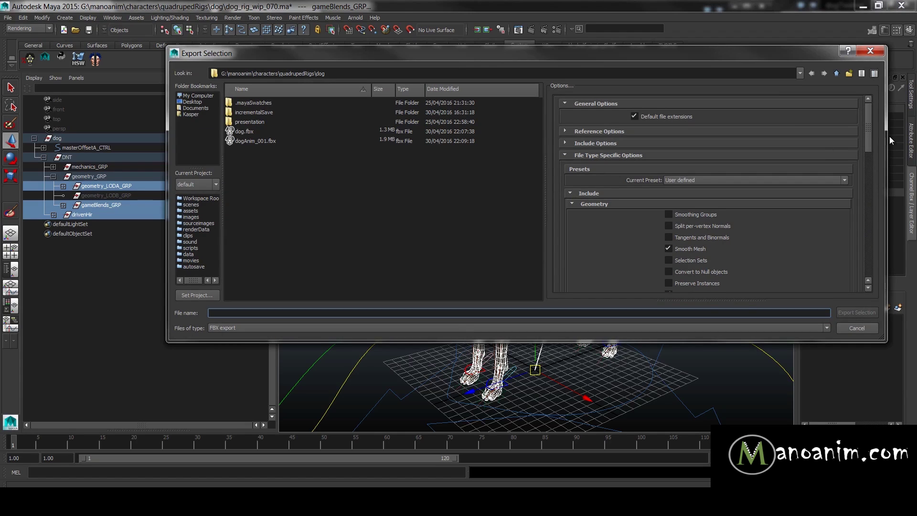
pyautogui.moveTo(869, 116); pyautogui.dragTo(864, 78)
pyautogui.moveTo(584, 58); pyautogui.dragTo(599, 92)
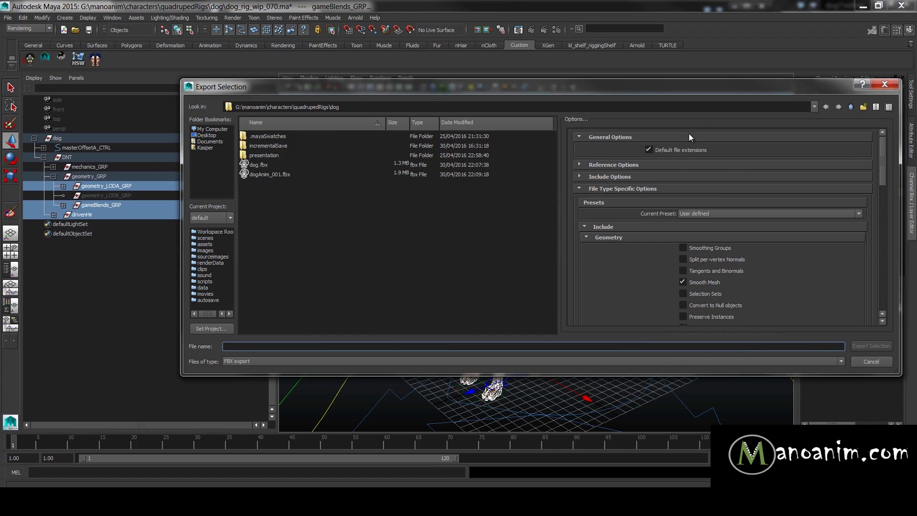
# Review the FBX export options and export the selection as dog.fbx, replacing the existing file
pyautogui.click(607, 237)
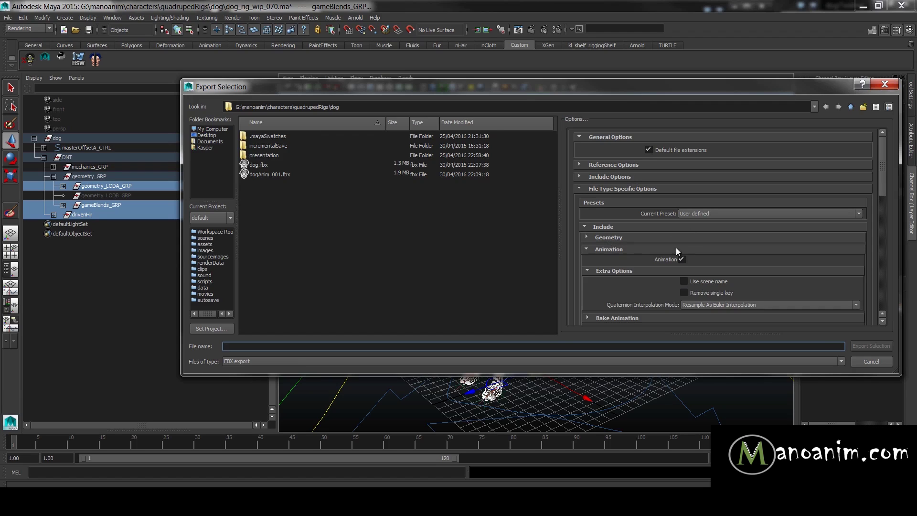
pyautogui.click(610, 249)
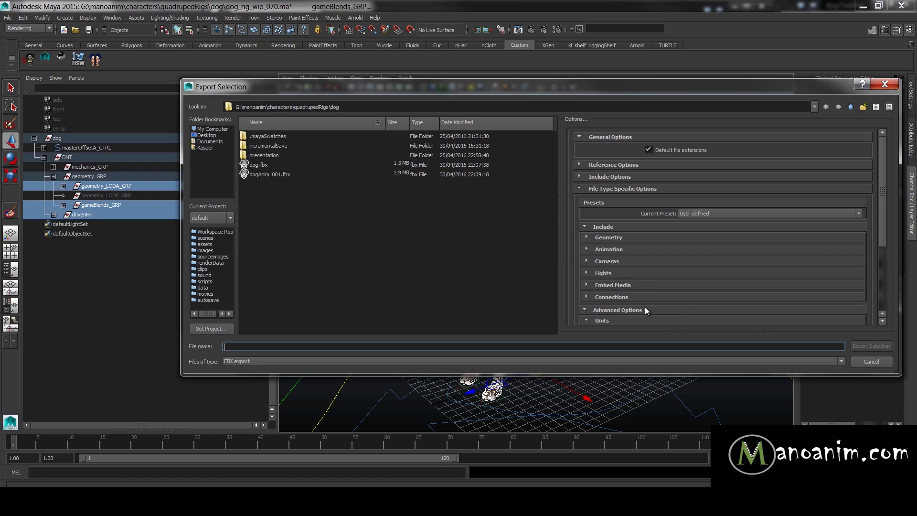
pyautogui.scroll(-4, 683, 266)
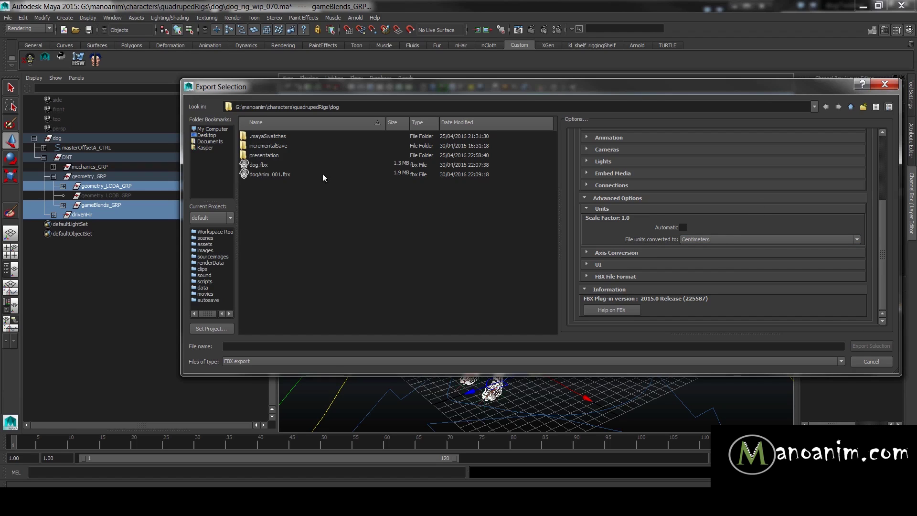
pyautogui.click(267, 166)
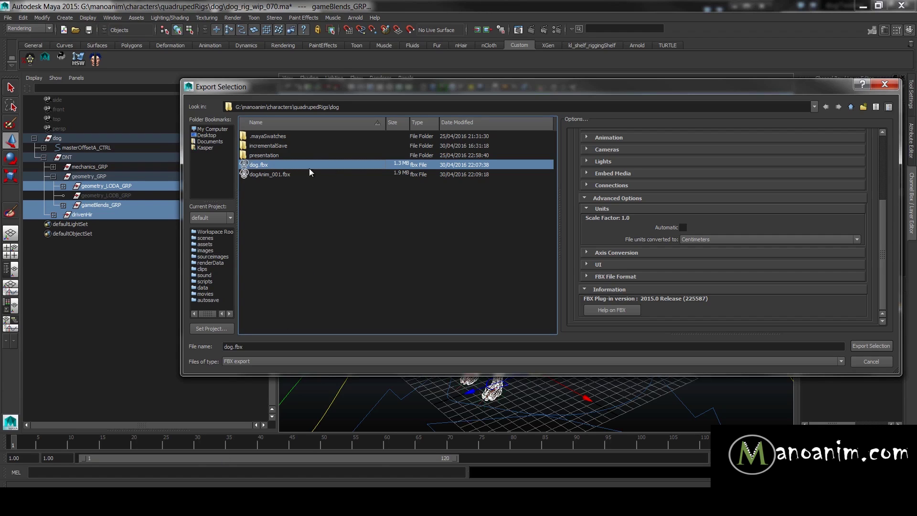
pyautogui.click(871, 346)
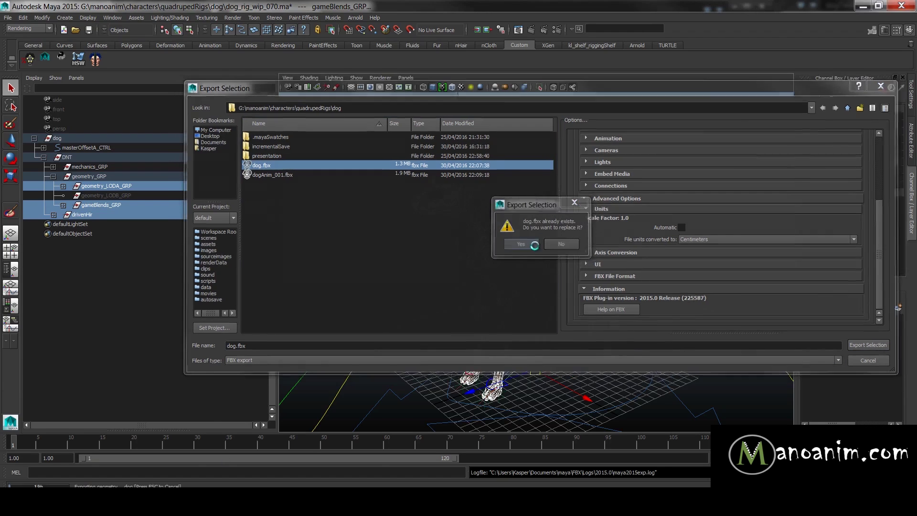
pyautogui.click(520, 243)
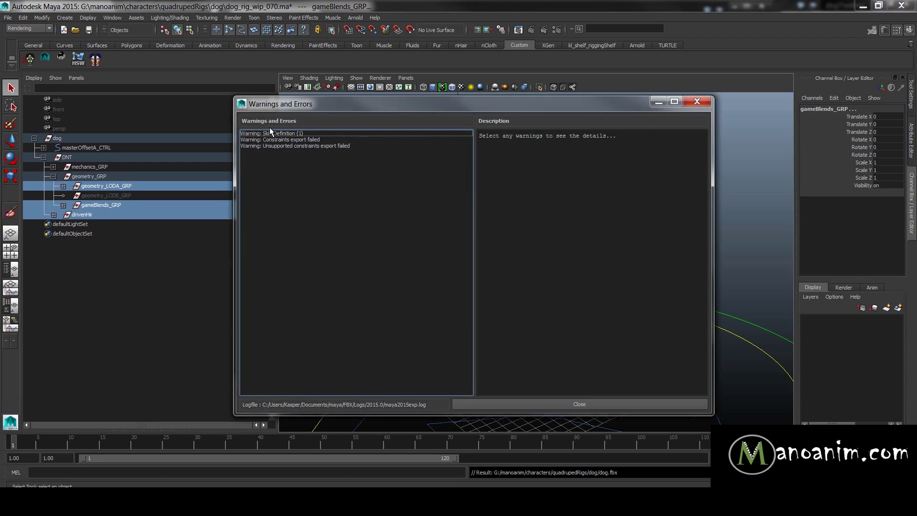
# Read the skin definition, constraints and unsupported constraints warnings, and shrink the warnings window to uncover the dog
pyautogui.click(290, 133)
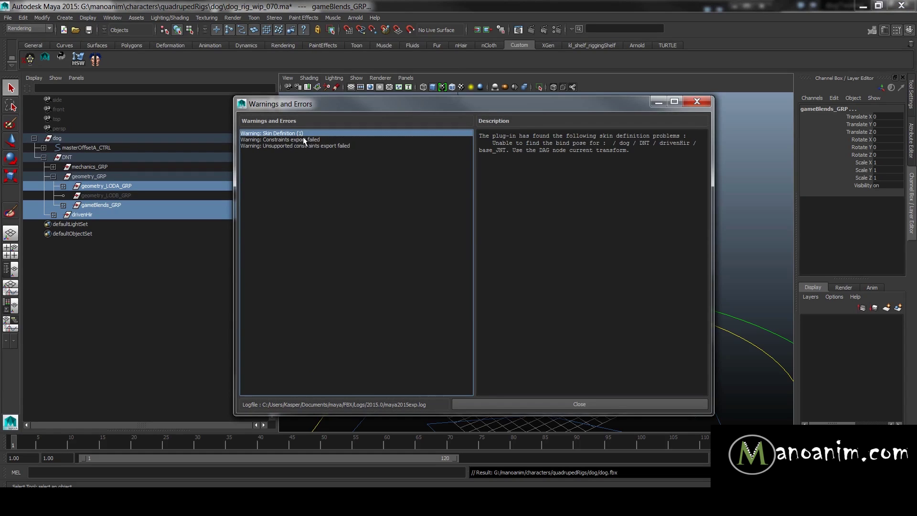
pyautogui.click(300, 140)
pyautogui.click(300, 145)
pyautogui.click(301, 139)
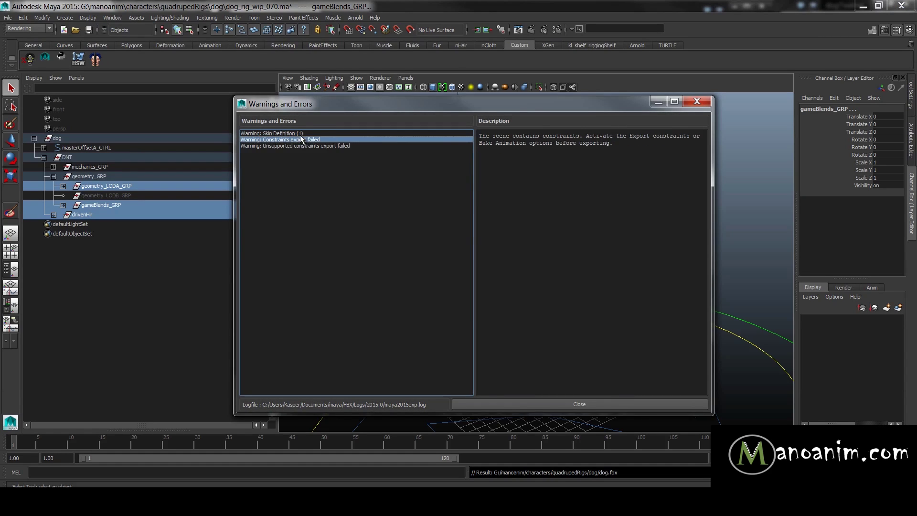
pyautogui.moveTo(396, 105); pyautogui.dragTo(309, 132)
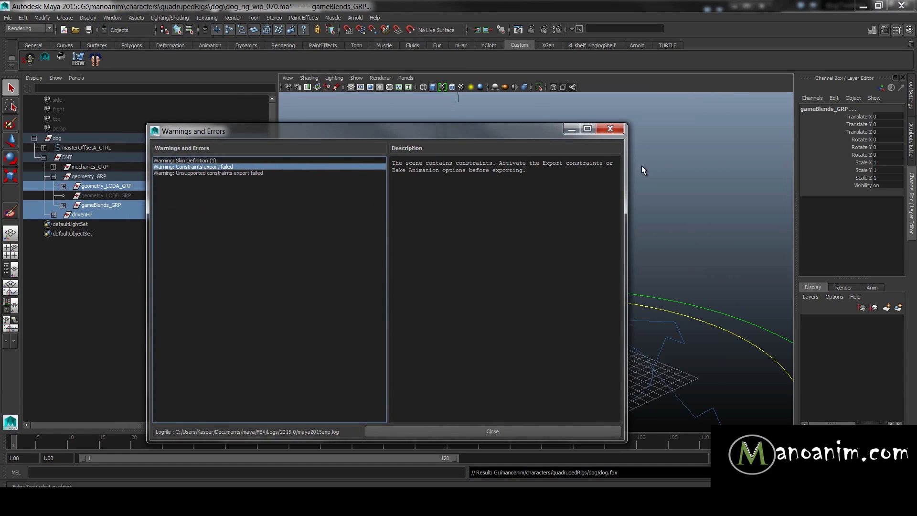
pyautogui.moveTo(626, 171); pyautogui.dragTo(435, 171)
pyautogui.moveTo(337, 132); pyautogui.dragTo(332, 108)
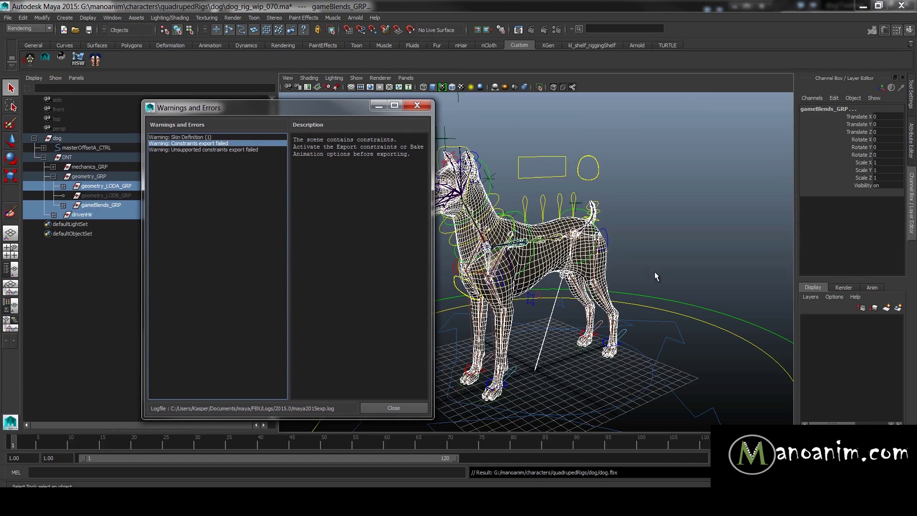
# Reopen the skin definition warning and inspect the translate and rotate channels of base_JNT
pyautogui.click(183, 137)
pyautogui.keyDown('alt'); pyautogui.moveTo(688, 229); pyautogui.dragTo(654, 219); pyautogui.keyUp('alt')
pyautogui.keyDown('alt'); pyautogui.moveTo(654, 220); pyautogui.dragTo(689, 219, button='right'); pyautogui.keyUp('alt')
pyautogui.click(689, 219)
pyautogui.click(552, 332)
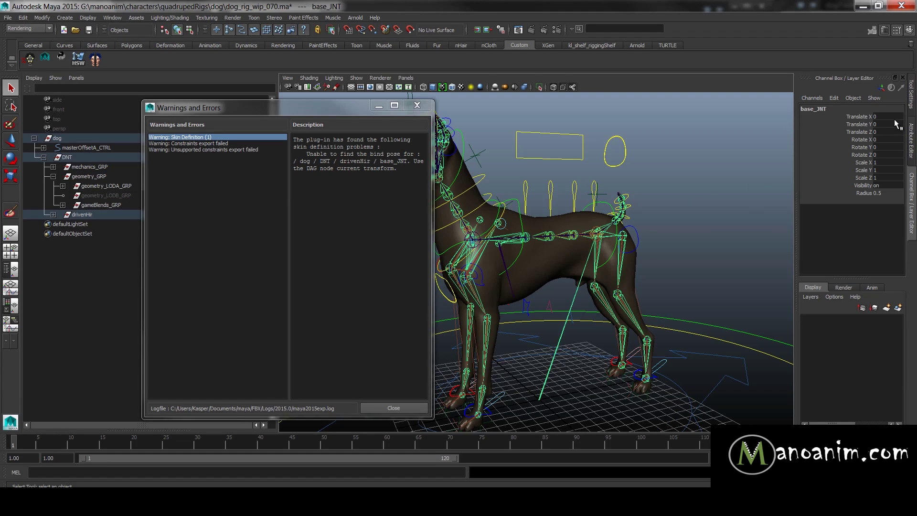
pyautogui.moveTo(894, 120); pyautogui.dragTo(891, 147)
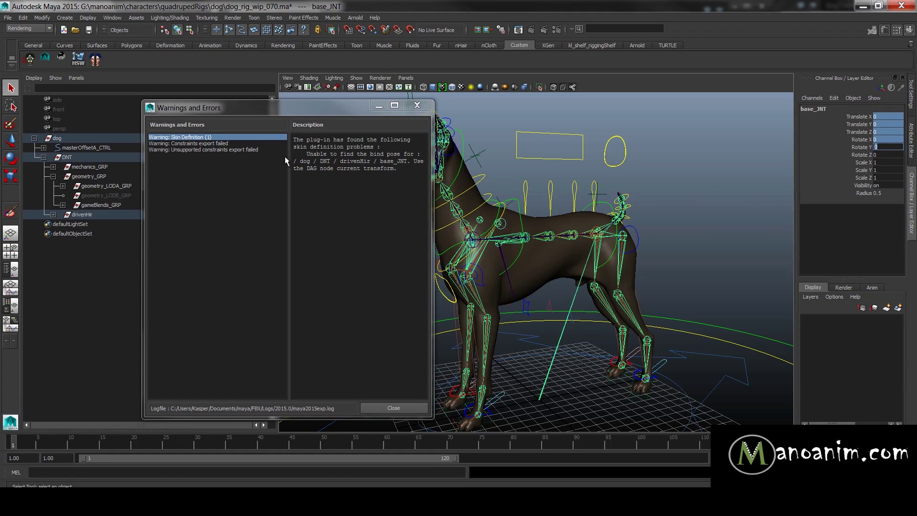
# Compare the constraints warnings with the parent and scale constraints nested under base_JNT in drivenHir
pyautogui.click(208, 144)
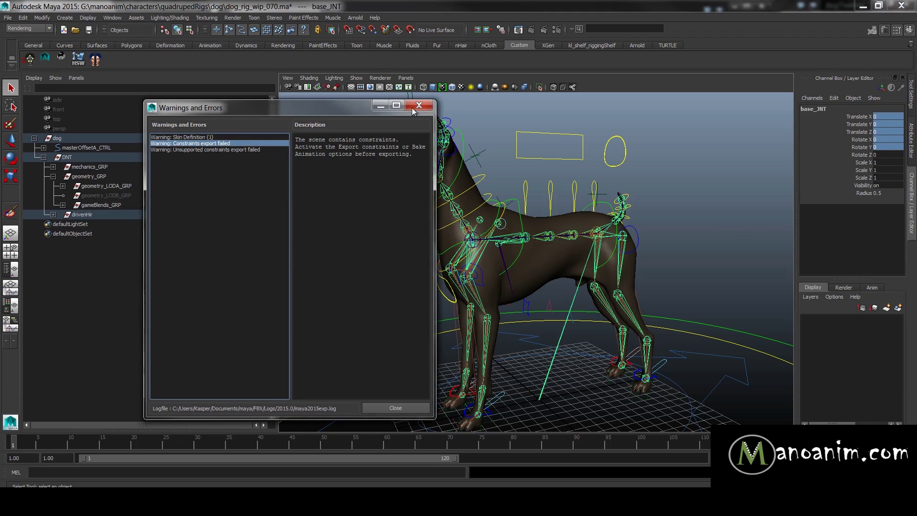
pyautogui.moveTo(286, 112); pyautogui.dragTo(482, 116)
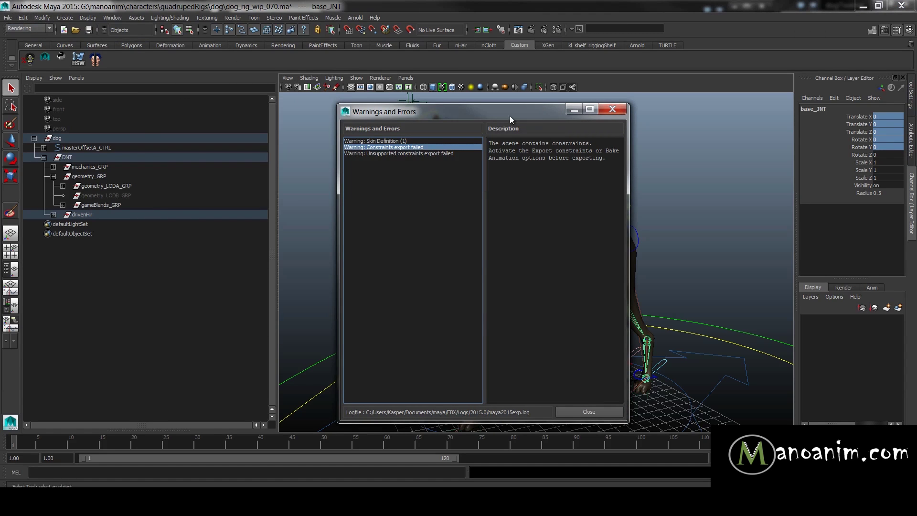
pyautogui.moveTo(510, 115); pyautogui.dragTo(696, 93)
pyautogui.keyDown('alt'); pyautogui.moveTo(432, 201); pyautogui.dragTo(450, 206); pyautogui.keyUp('alt')
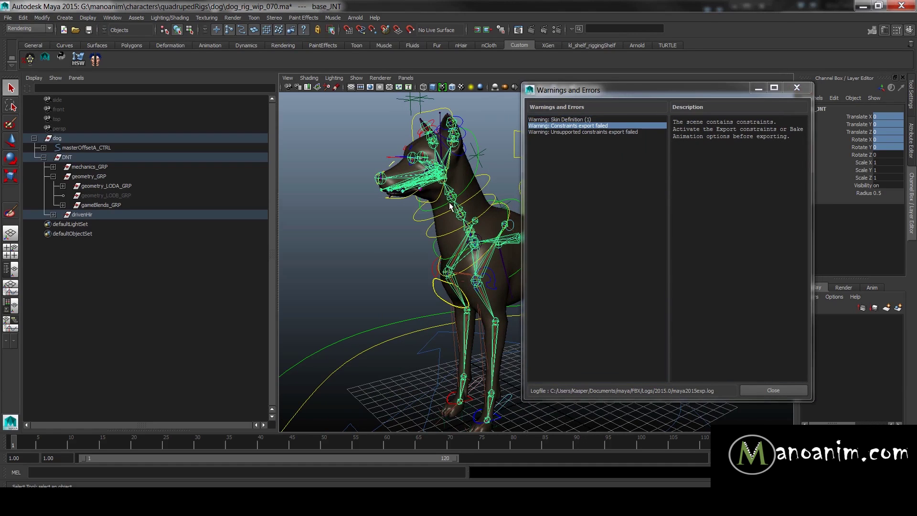
pyautogui.click(566, 126)
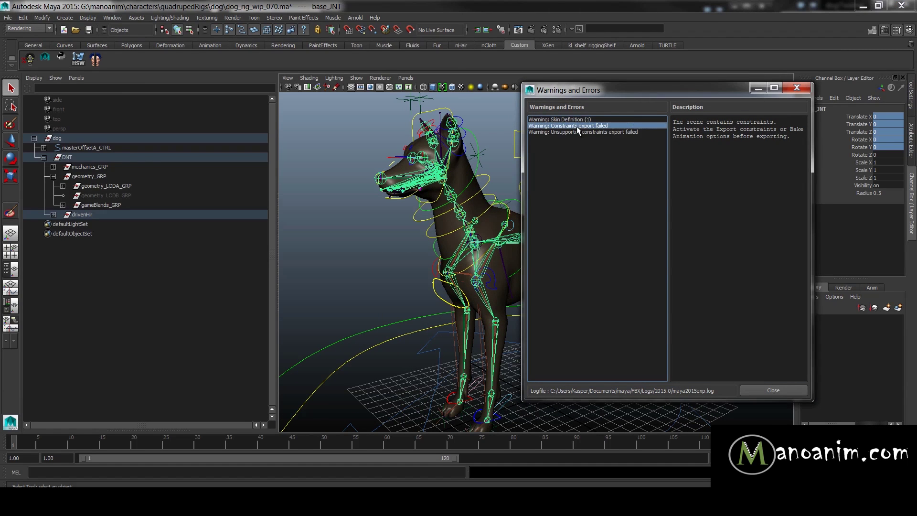
pyautogui.keyDown('shift'); pyautogui.click(53, 214); pyautogui.keyUp('shift')
pyautogui.scroll(-10, 157, 310)
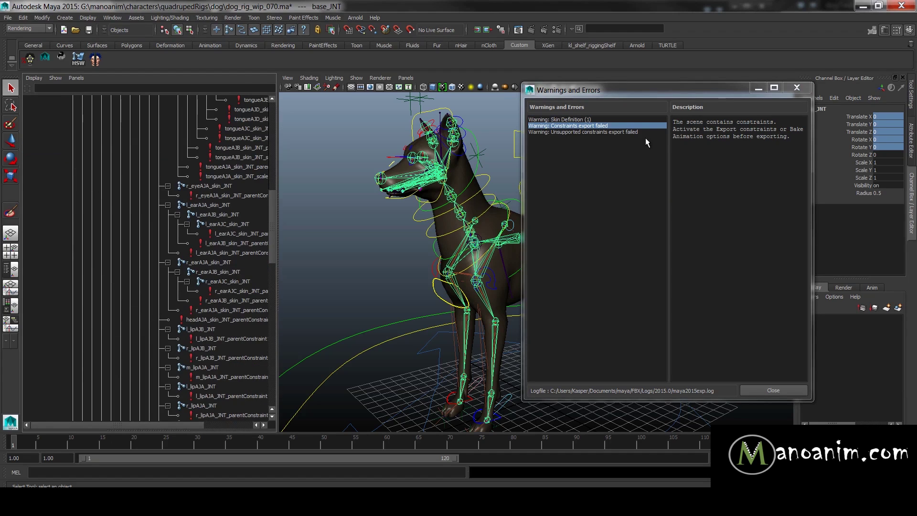
pyautogui.scroll(10, 182, 216)
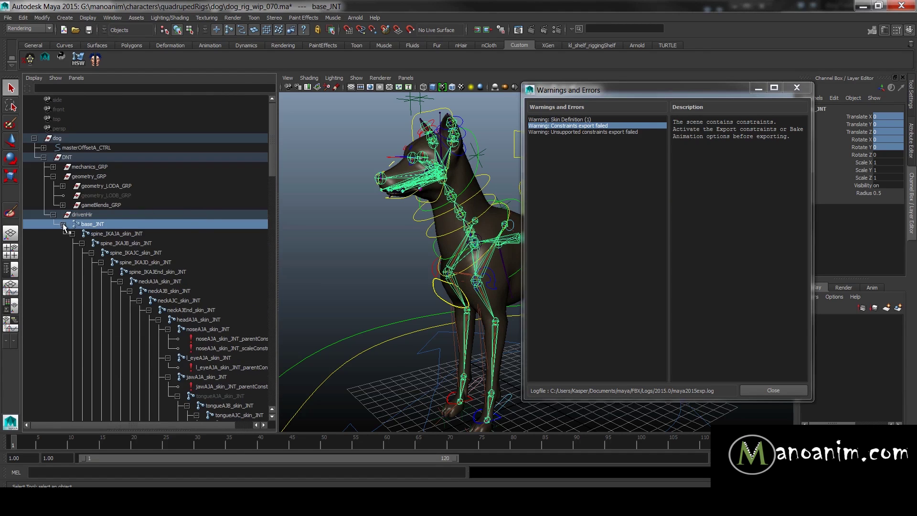
pyautogui.click(62, 224)
pyautogui.click(600, 131)
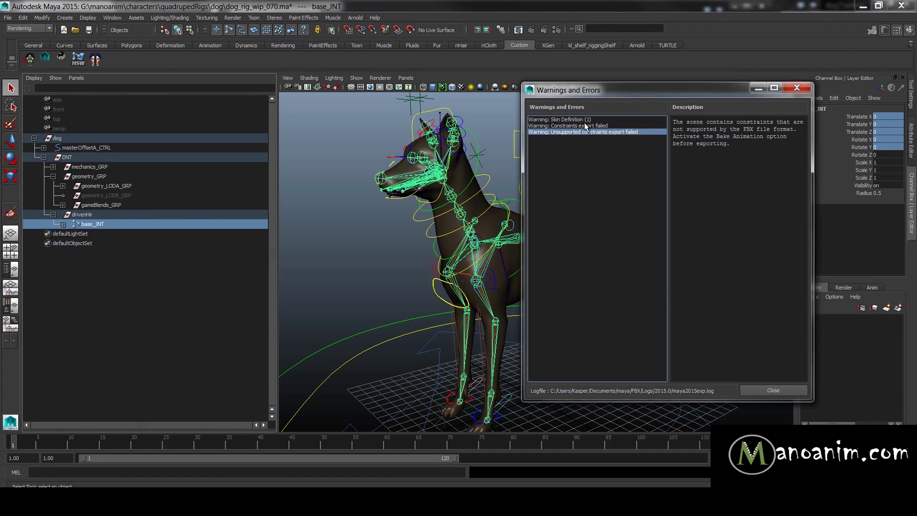
# Close the export warnings, clear the selection and collapse the dog hierarchy
pyautogui.click(772, 390)
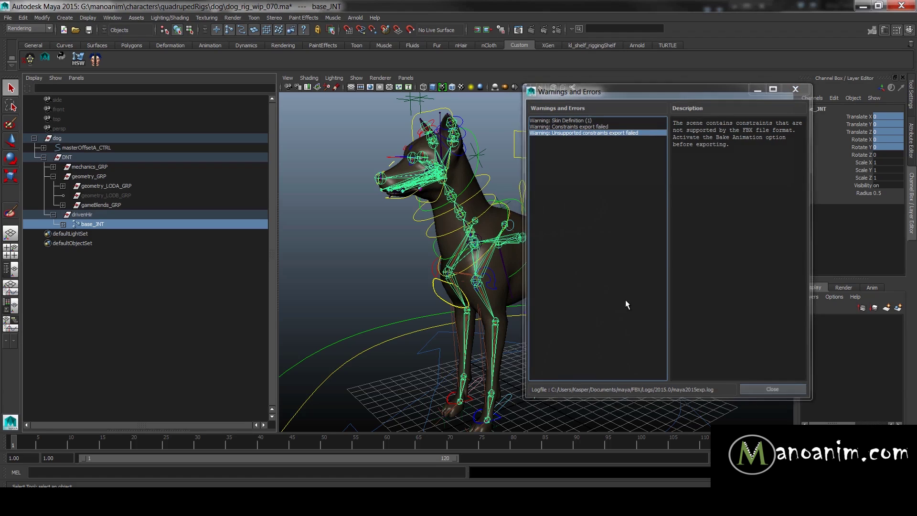
pyautogui.click(673, 176)
pyautogui.keyDown('alt'); pyautogui.moveTo(627, 215); pyautogui.dragTo(545, 192, button='right'); pyautogui.keyUp('alt')
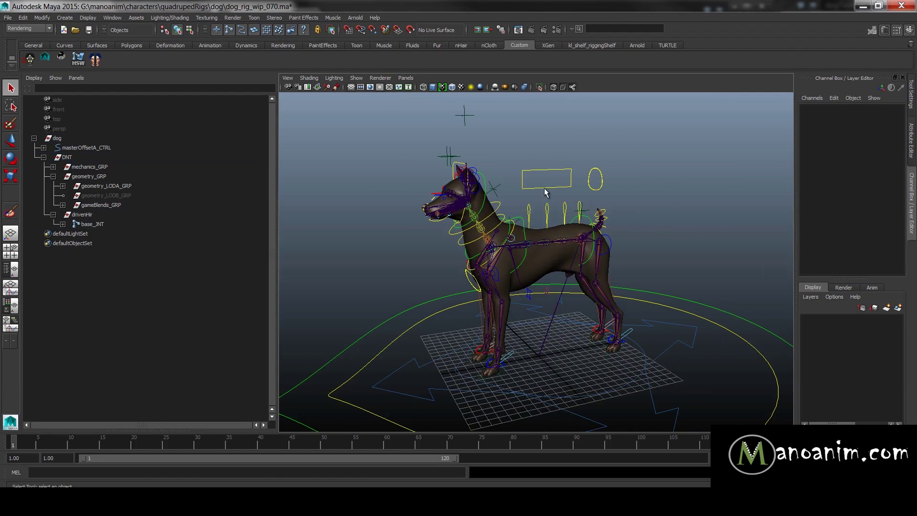
pyautogui.click(34, 138)
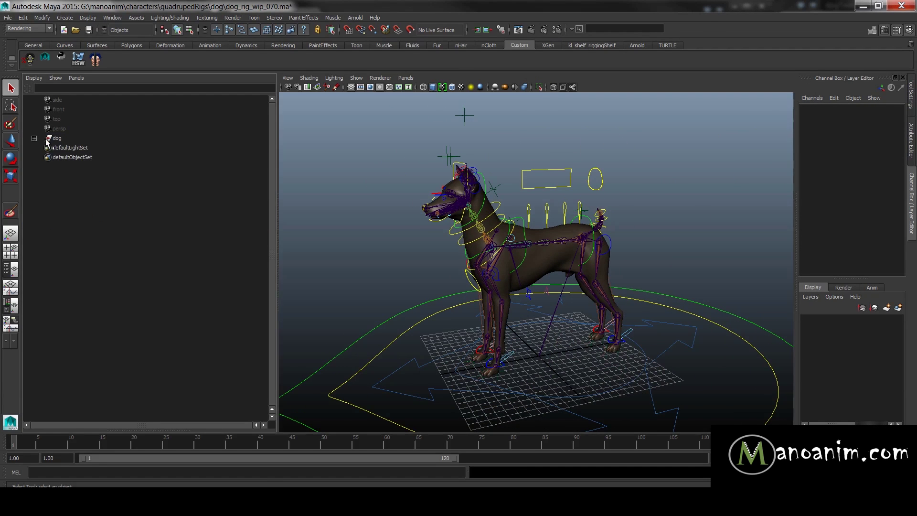
pyautogui.keyDown('alt'); pyautogui.moveTo(401, 194); pyautogui.dragTo(443, 223, button='right'); pyautogui.keyUp('alt')
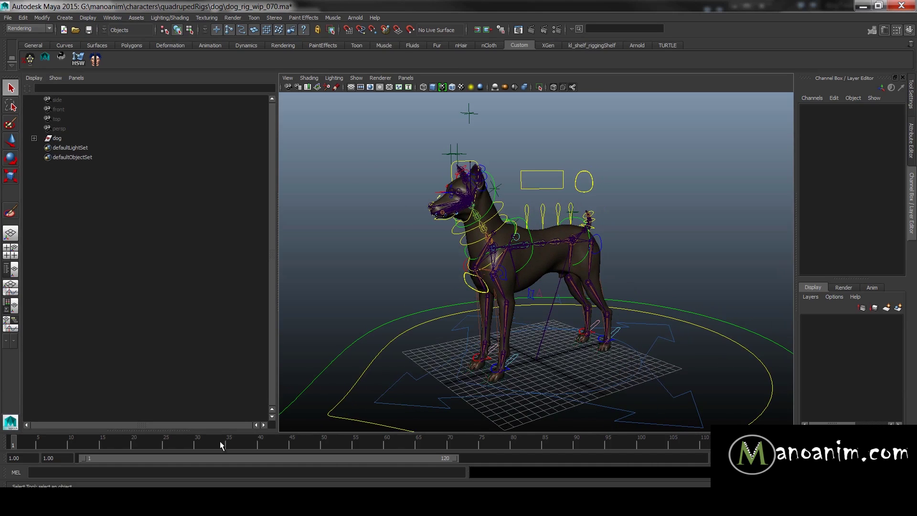
# Switch to the untitled Maya scene with the referenced dog_pub rig and scrub through its animation up to frame 14
pyautogui.moveTo(205, 508)
pyautogui.click(72, 444)
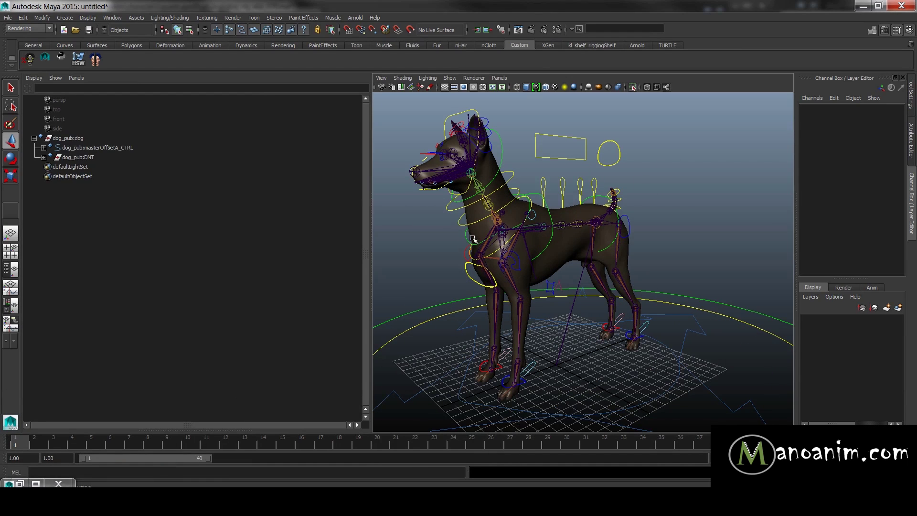
pyautogui.keyDown('alt'); pyautogui.moveTo(666, 196); pyautogui.dragTo(651, 199); pyautogui.keyUp('alt')
pyautogui.keyDown('alt'); pyautogui.moveTo(737, 252); pyautogui.dragTo(657, 249, button='right'); pyautogui.keyUp('alt')
pyautogui.moveTo(25, 441); pyautogui.dragTo(263, 449)
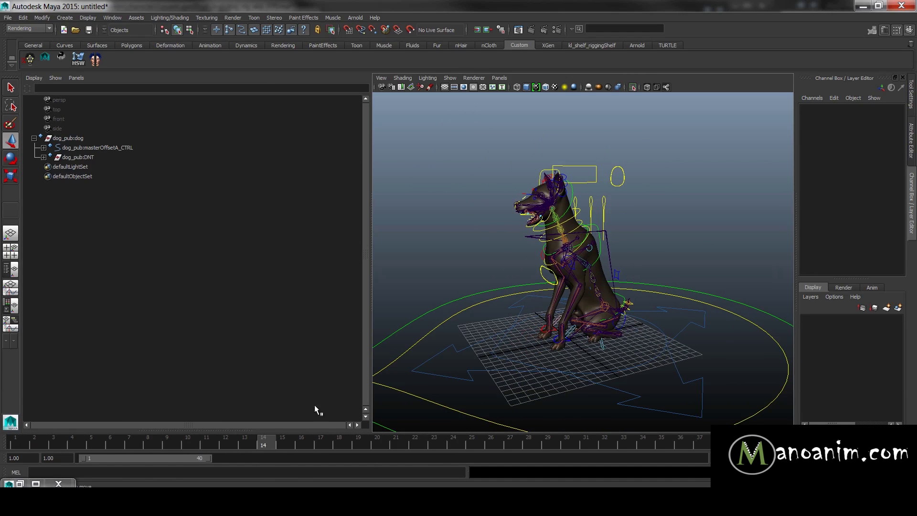
pyautogui.moveTo(177, 442)
pyautogui.mouseDown()
pyautogui.moveTo(29, 440)
pyautogui.moveTo(466, 447)
pyautogui.moveTo(119, 440)
pyautogui.moveTo(203, 440)
pyautogui.moveTo(167, 441)
pyautogui.mouseUp()
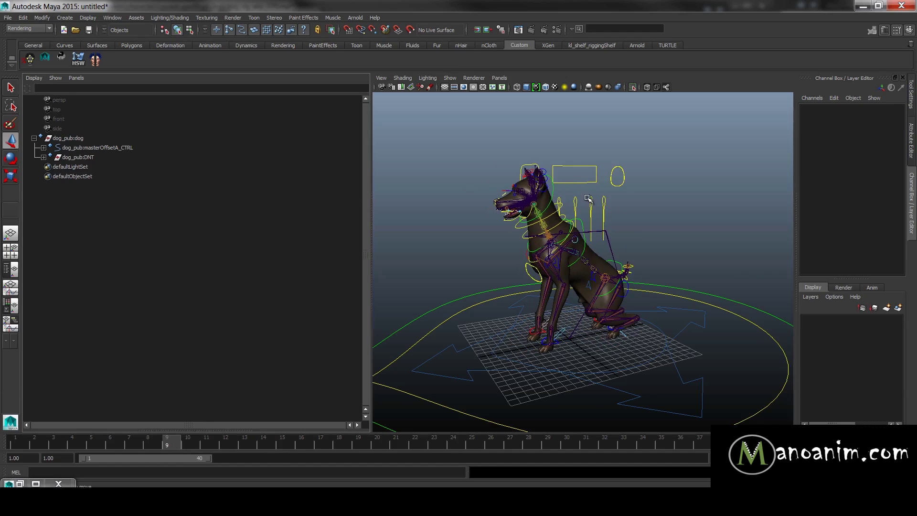
# Inspect the sitting dog up close and return the timeline to frame 1
pyautogui.keyDown('alt'); pyautogui.moveTo(702, 245); pyautogui.dragTo(735, 292, button='middle'); pyautogui.keyUp('alt')
pyautogui.keyDown('alt'); pyautogui.moveTo(736, 292); pyautogui.dragTo(788, 325, button='right'); pyautogui.keyUp('alt')
pyautogui.keyDown('alt'); pyautogui.moveTo(612, 214); pyautogui.dragTo(459, 210, button='right'); pyautogui.keyUp('alt')
pyautogui.keyDown('alt'); pyautogui.moveTo(597, 222); pyautogui.dragTo(632, 275); pyautogui.keyUp('alt')
pyautogui.moveTo(136, 439); pyautogui.dragTo(1, 441)
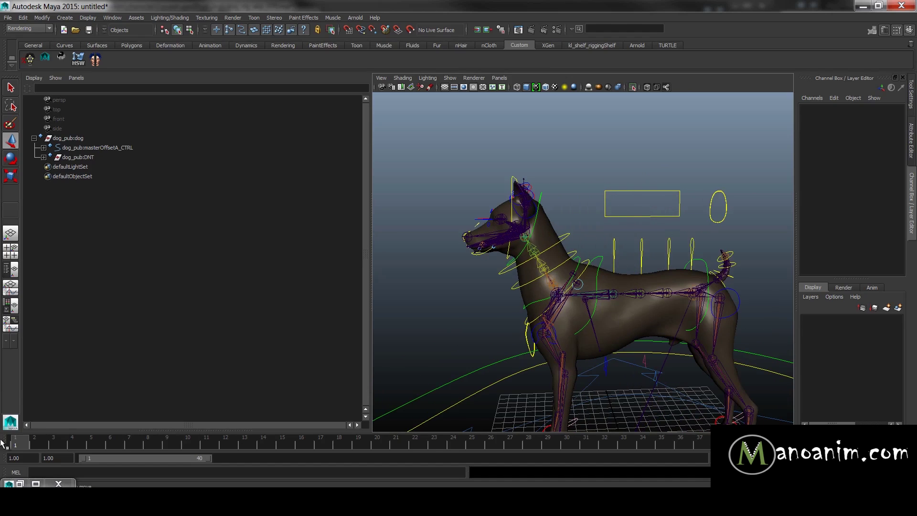
# Select the neck control neckIKAJB_CTRL to check its keyed channels, and clear the selection
pyautogui.keyDown('alt'); pyautogui.moveTo(603, 274); pyautogui.dragTo(650, 234); pyautogui.keyUp('alt')
pyautogui.keyDown('alt'); pyautogui.moveTo(649, 234); pyautogui.dragTo(642, 222, button='middle'); pyautogui.keyUp('alt')
pyautogui.keyDown('alt'); pyautogui.moveTo(642, 222); pyautogui.dragTo(747, 256, button='right'); pyautogui.keyUp('alt')
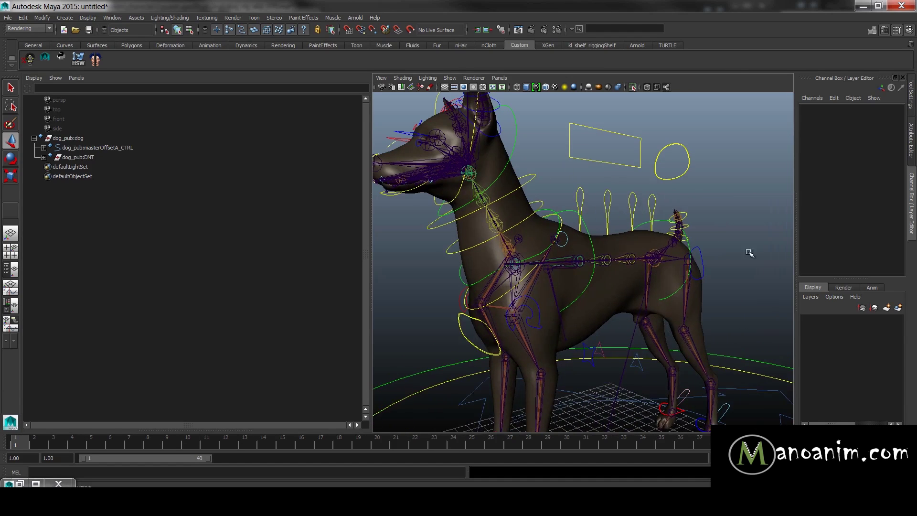
pyautogui.click(528, 128)
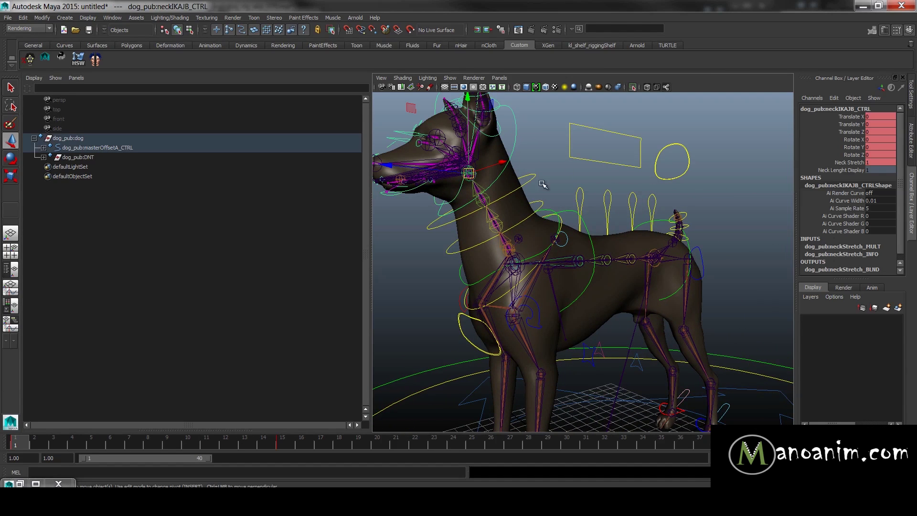
pyautogui.keyDown('alt'); pyautogui.moveTo(660, 171); pyautogui.dragTo(559, 151, button='right'); pyautogui.keyUp('alt')
pyautogui.click(578, 124)
pyautogui.keyDown('alt'); pyautogui.moveTo(626, 193); pyautogui.dragTo(585, 199, button='right'); pyautogui.keyUp('alt')
pyautogui.keyDown('alt'); pyautogui.moveTo(585, 198); pyautogui.dragTo(577, 199, button='middle'); pyautogui.keyUp('alt')
pyautogui.keyDown('alt'); pyautogui.moveTo(578, 200); pyautogui.dragTo(609, 211, button='right'); pyautogui.keyUp('alt')
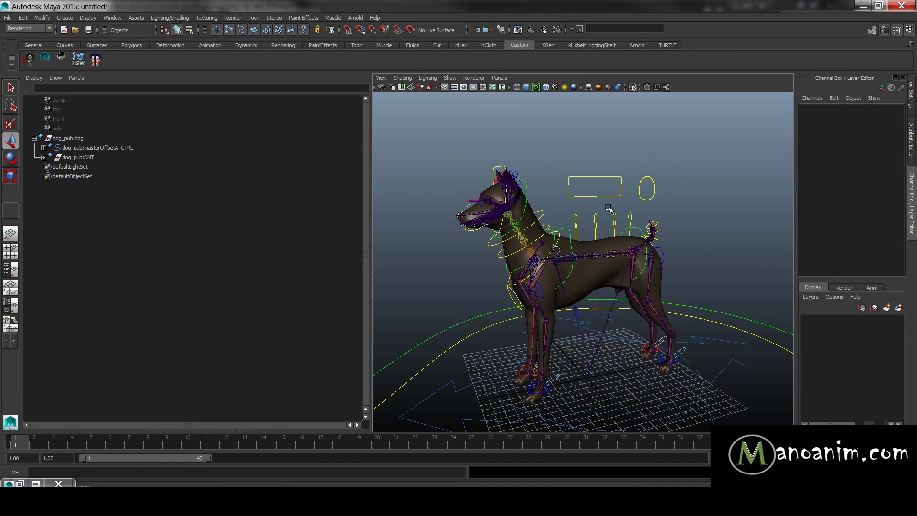
pyautogui.keyDown('alt'); pyautogui.moveTo(638, 237); pyautogui.dragTo(659, 229); pyautogui.keyUp('alt')
pyautogui.keyDown('alt'); pyautogui.moveTo(540, 280); pyautogui.dragTo(538, 248, button='right'); pyautogui.keyUp('alt')
pyautogui.keyDown('alt'); pyautogui.moveTo(538, 248); pyautogui.dragTo(597, 231); pyautogui.keyUp('alt')
pyautogui.keyDown('alt'); pyautogui.moveTo(648, 230); pyautogui.dragTo(602, 229, button='right'); pyautogui.keyUp('alt')
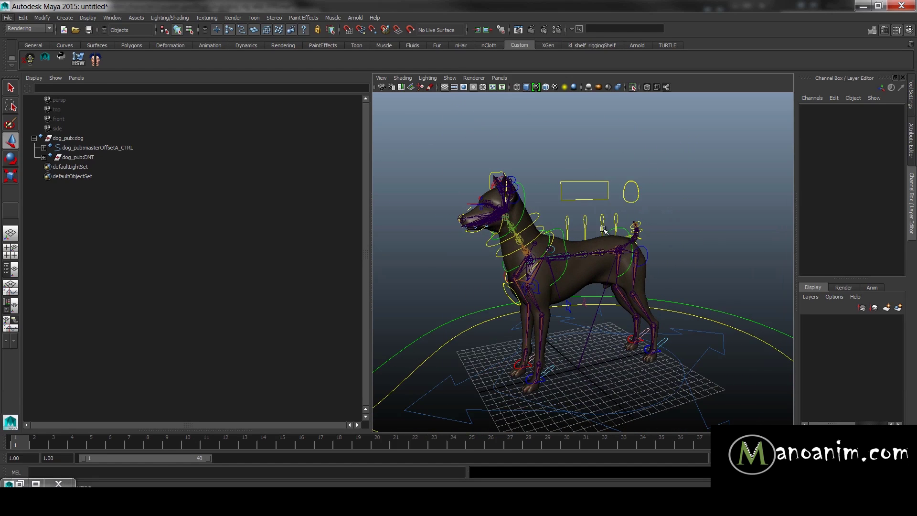
pyautogui.keyDown('alt'); pyautogui.moveTo(591, 302); pyautogui.dragTo(620, 315); pyautogui.keyUp('alt')
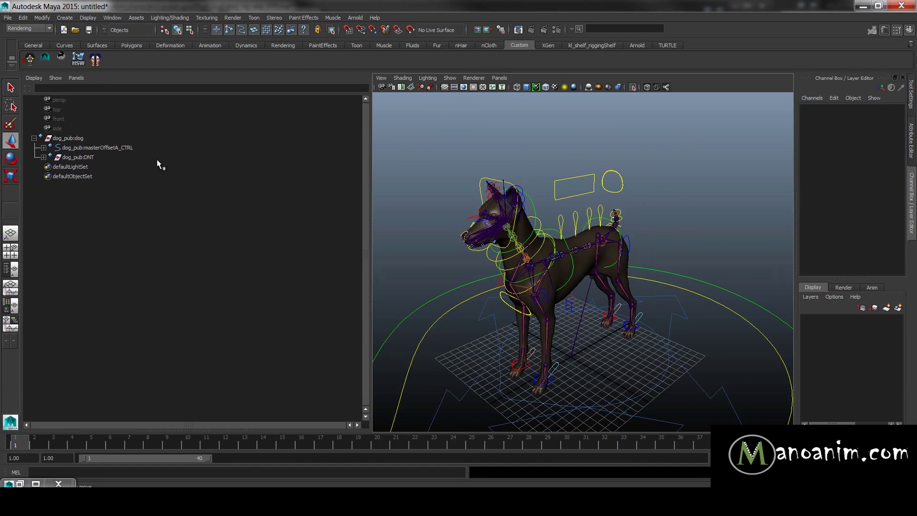
# Select the DNT group under dog_pub:dog and expand it to show its mechanics, geometry and drivenHir groups
pyautogui.click(34, 138)
pyautogui.click(93, 138)
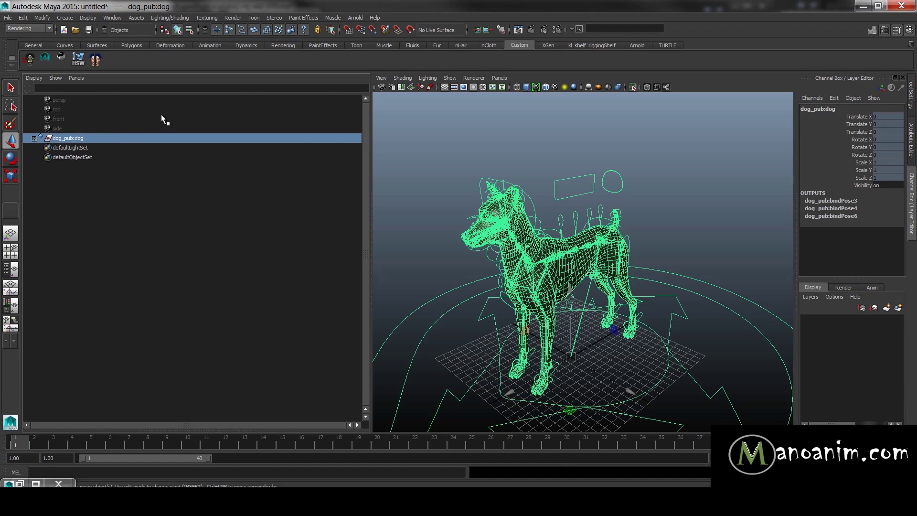
pyautogui.click(34, 138)
pyautogui.click(96, 156)
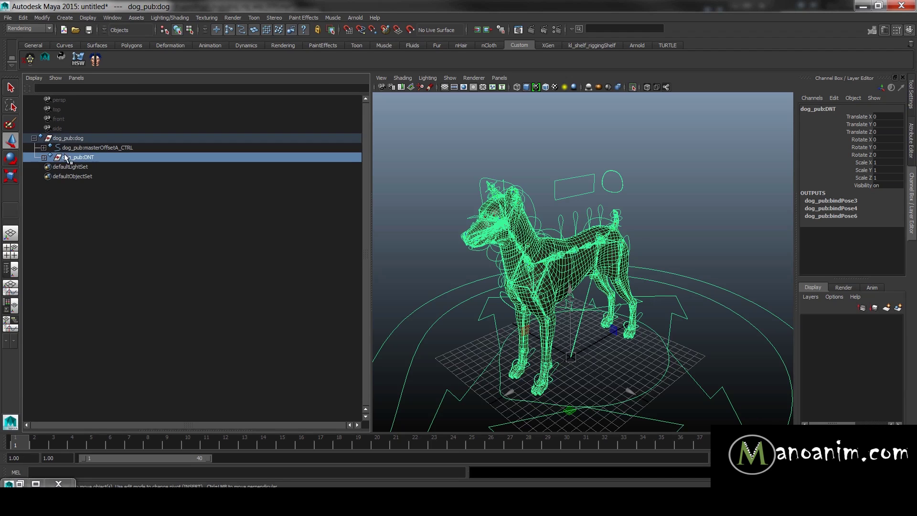
pyautogui.click(44, 157)
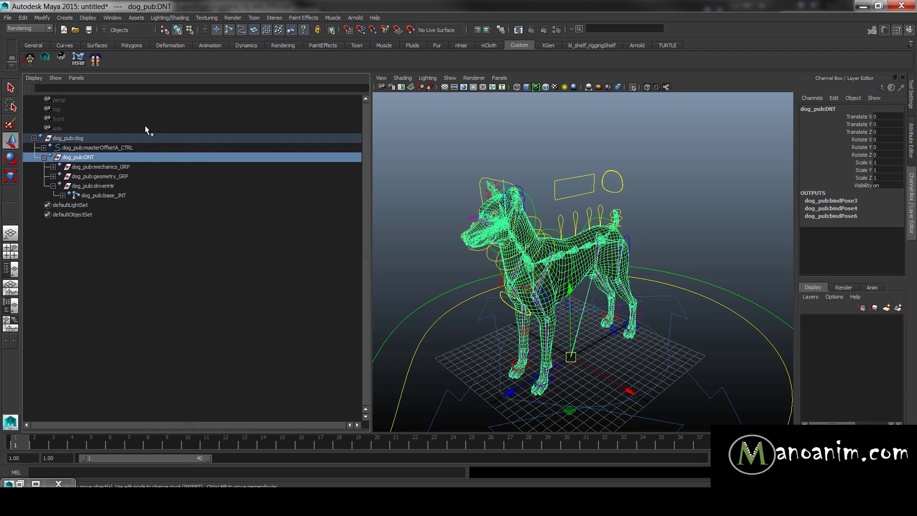
# Select base_JNT under the drivenHir group and highlight its Translate X through Visibility channels to check that they are keyed
pyautogui.press('f')
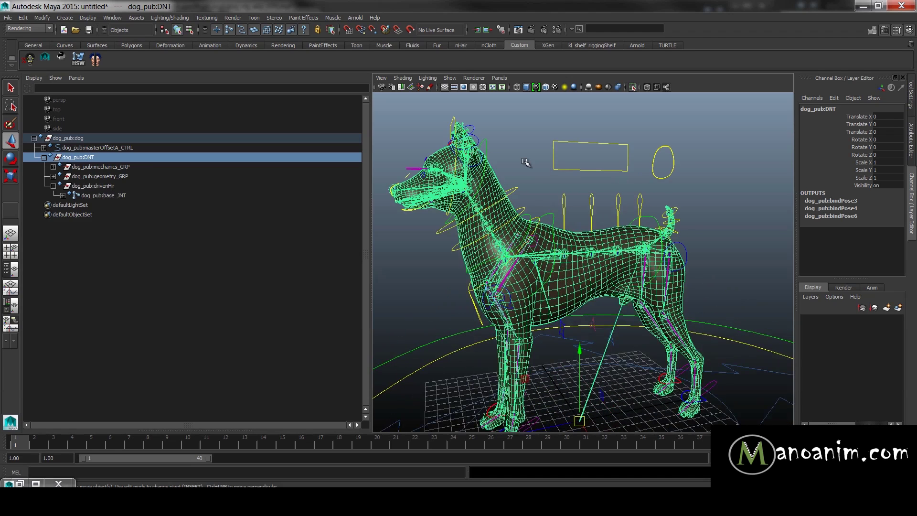
pyautogui.click(109, 187)
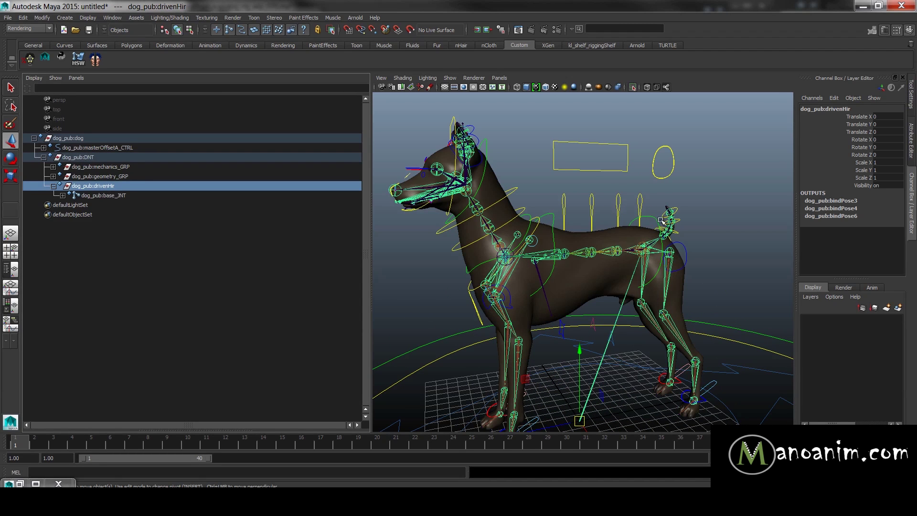
pyautogui.press('f')
pyautogui.scroll(4, 602, 230)
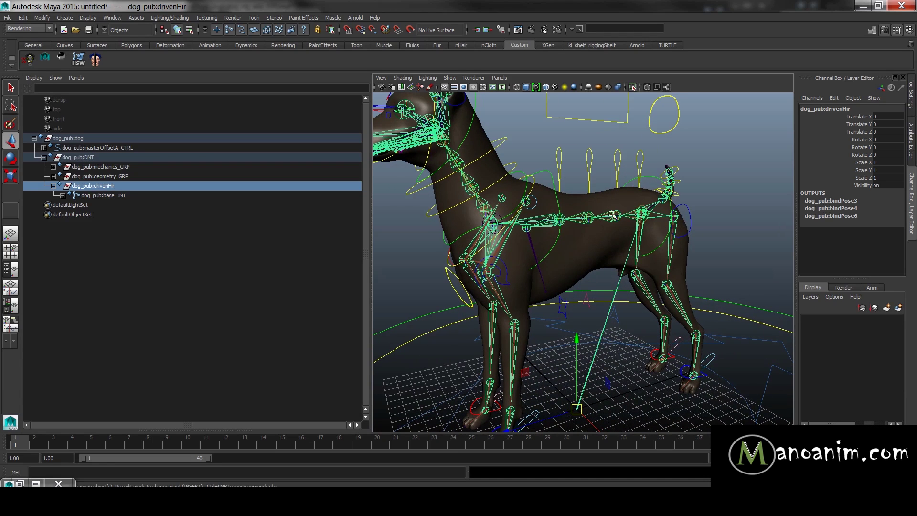
pyautogui.click(93, 195)
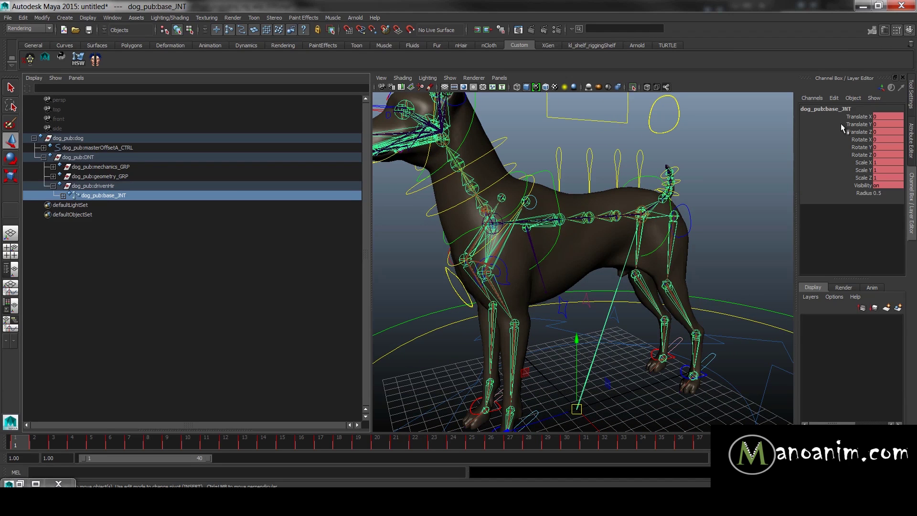
pyautogui.moveTo(857, 117); pyautogui.dragTo(855, 188)
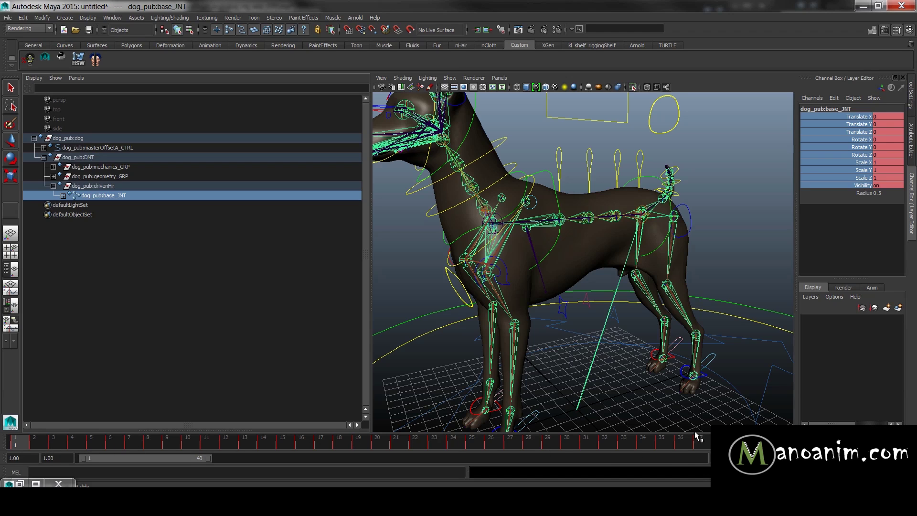
# Expand the full base_JNT hierarchy and step the selection down the spine chain to spine_IKAJD_skin_JNT
pyautogui.keyDown('shift'); pyautogui.click(64, 195); pyautogui.keyUp('shift')
pyautogui.press('Down')
pyautogui.press('Down')
pyautogui.press('Down')
pyautogui.press('Down')
pyautogui.press('Down')
pyautogui.press('Down')
pyautogui.press('Down')
pyautogui.press('Down')
pyautogui.press('Down')
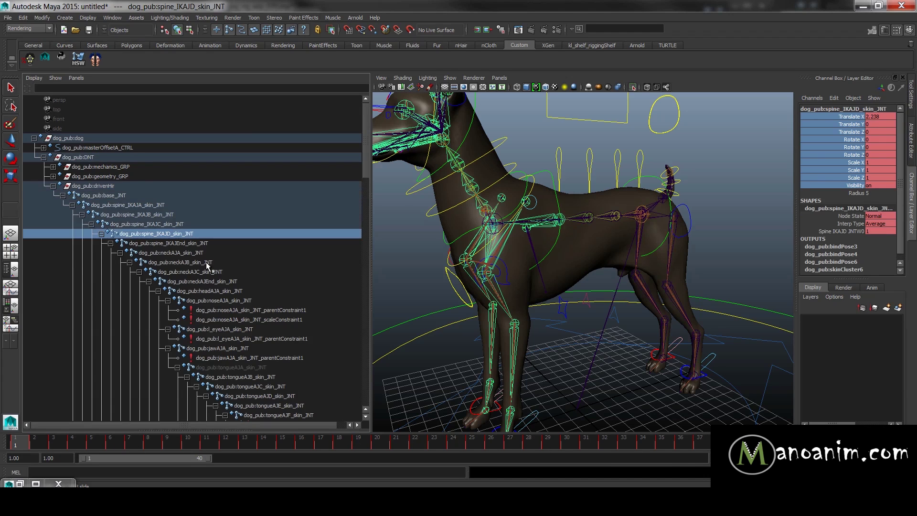
# Check the keyed channels of the r_earAJC and r_earAJA skin joints, return the timeline to frame 1 and clear the selection
pyautogui.scroll(-10, 228, 293)
pyautogui.click(228, 293)
pyautogui.click(242, 234)
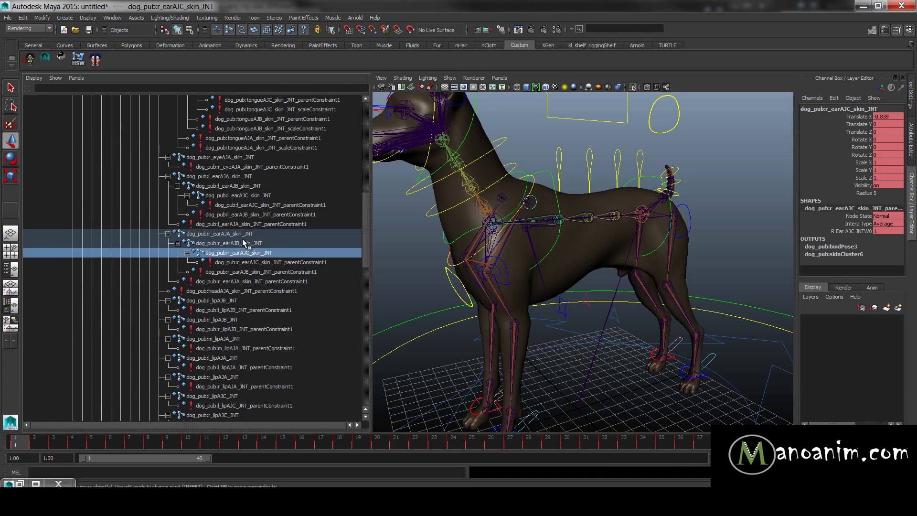
pyautogui.press('w')
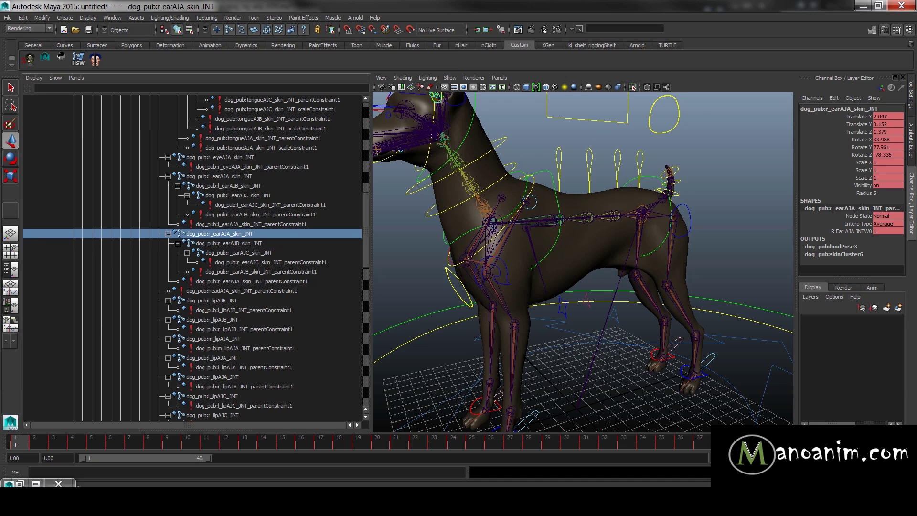
pyautogui.moveTo(682, 442); pyautogui.dragTo(15, 444)
pyautogui.click(755, 172)
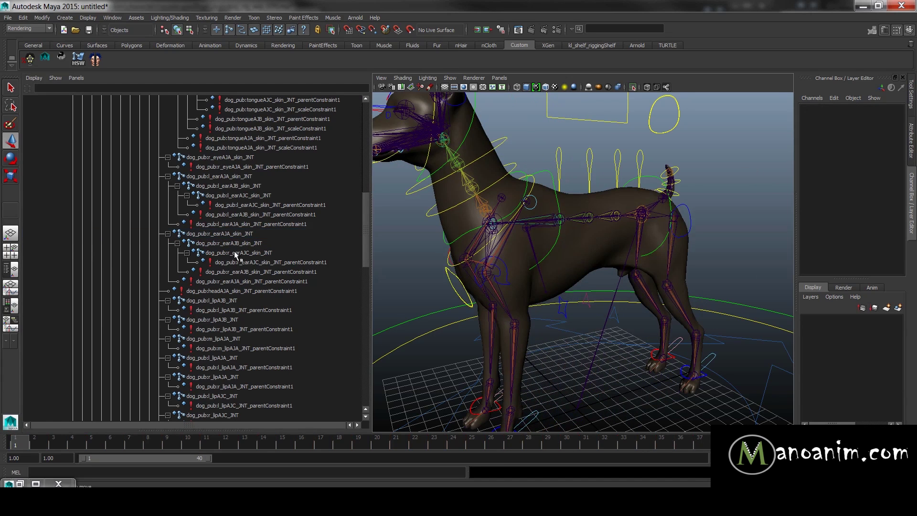
# Select the entire driven joint hierarchy from base_JNT down to spine_IKAJA_skin_JNT_parentConstraint1, keeping spine_IKAJD_skin_JNT in the selection
pyautogui.scroll(10, 211, 245)
pyautogui.click(100, 205)
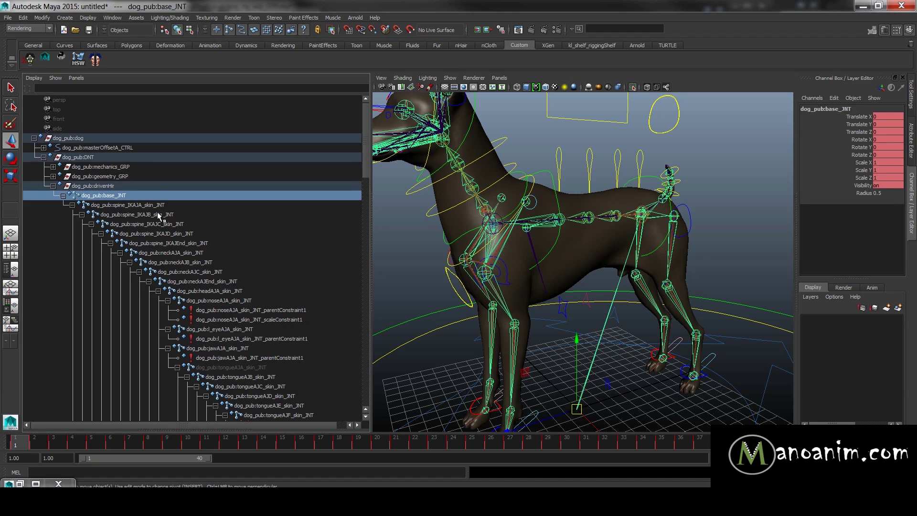
pyautogui.click(119, 196)
pyautogui.scroll(-4, 478, 267)
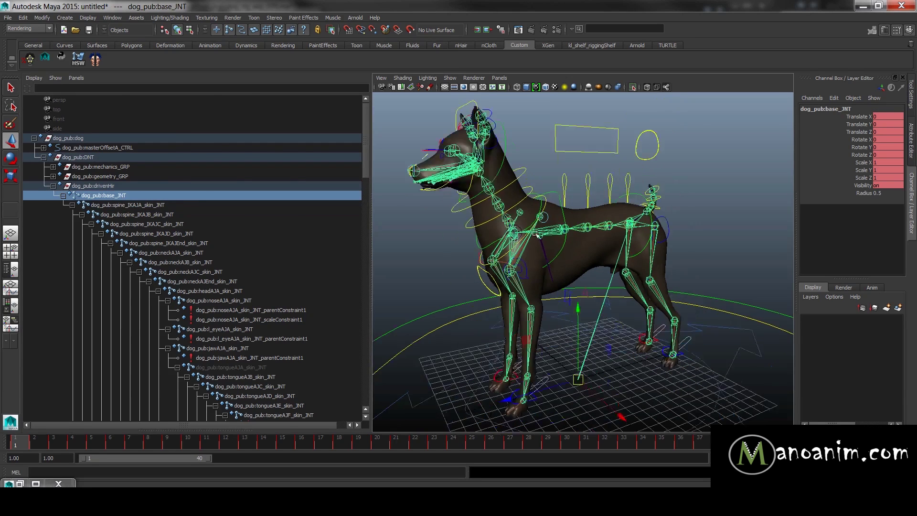
pyautogui.scroll(-20, 273, 269)
pyautogui.keyDown('shift'); pyautogui.click(132, 395); pyautogui.keyUp('shift')
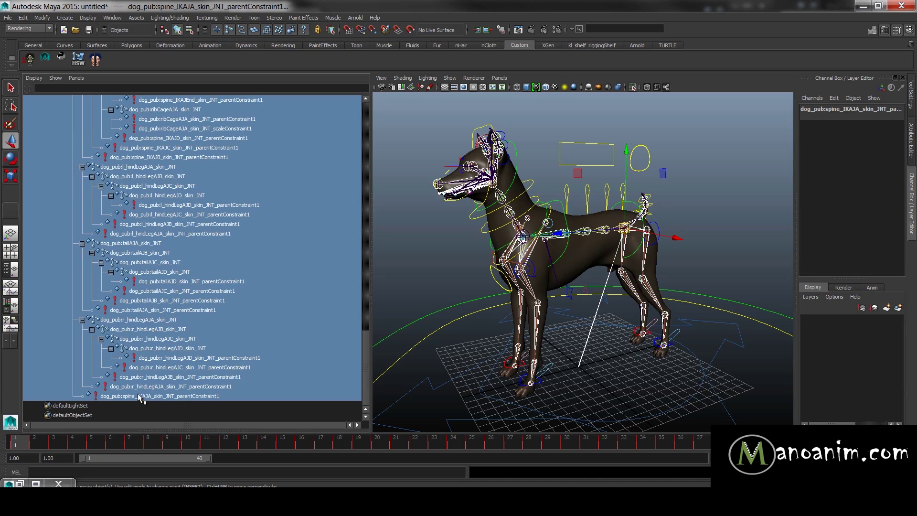
pyautogui.scroll(15, 186, 349)
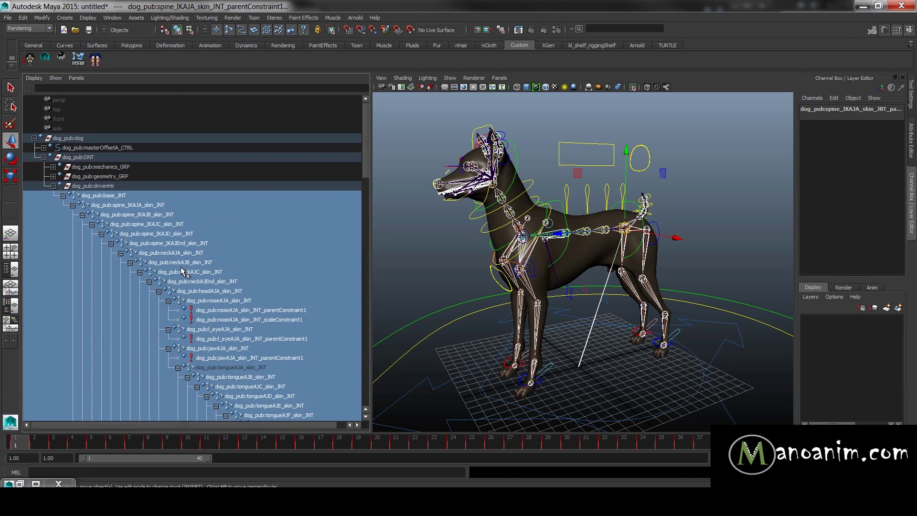
pyautogui.keyDown('ctrl'); pyautogui.click(175, 234); pyautogui.keyUp('ctrl')
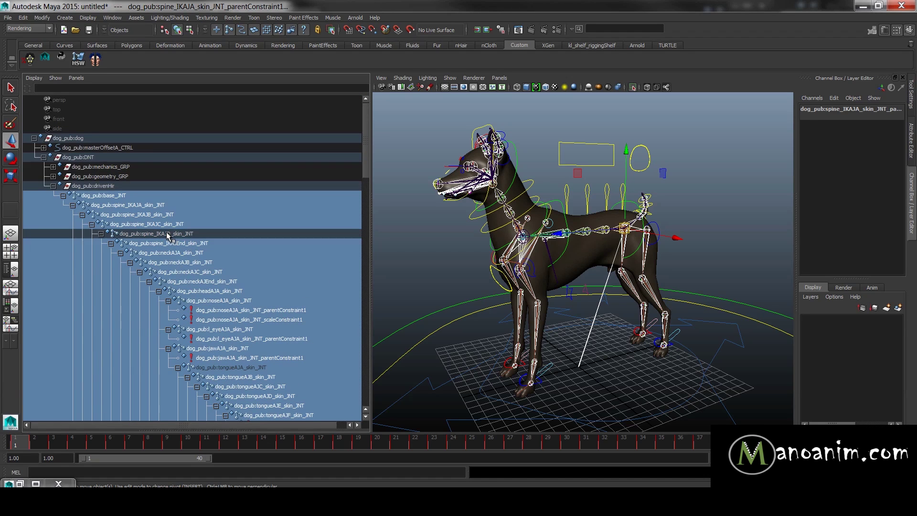
pyautogui.keyDown('ctrl'); pyautogui.click(180, 234); pyautogui.keyUp('ctrl')
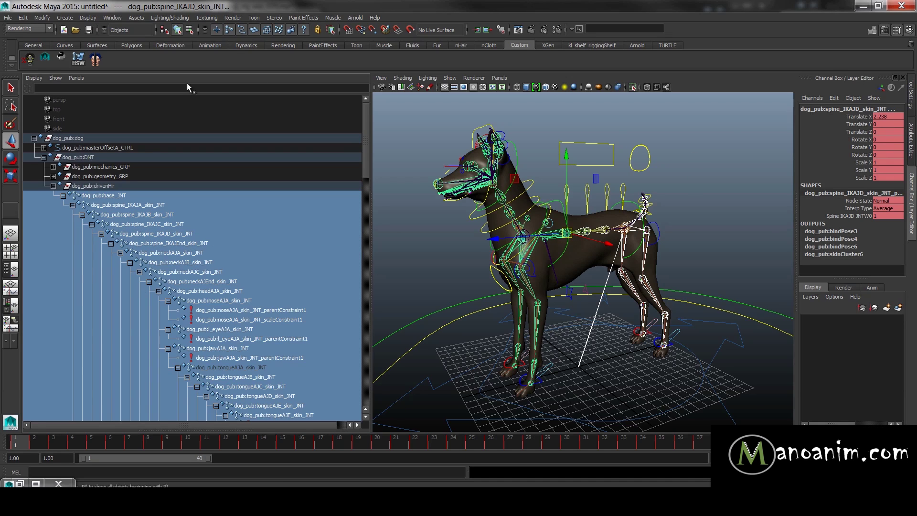
# Bake the simulation on the selected joints for all keyable channels over the time slider range, sampling by 1
pyautogui.click(22, 17)
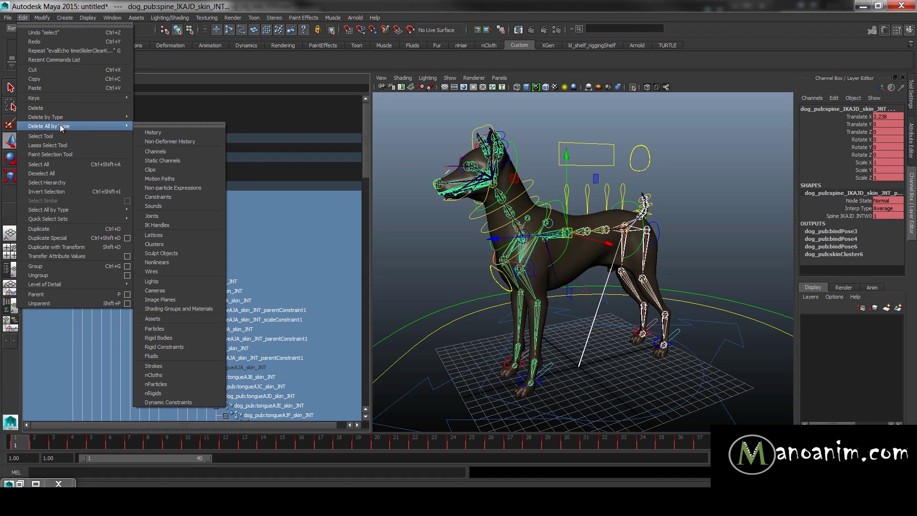
pyautogui.moveTo(68, 97)
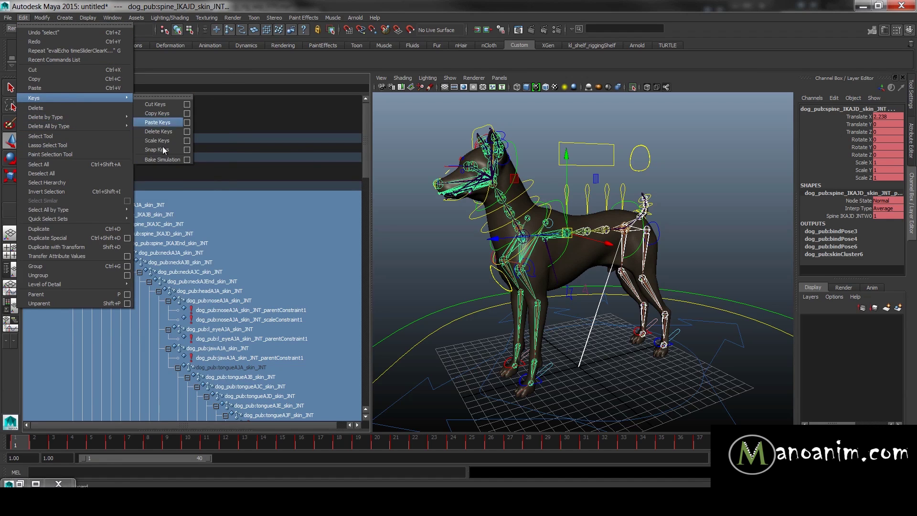
pyautogui.click(185, 160)
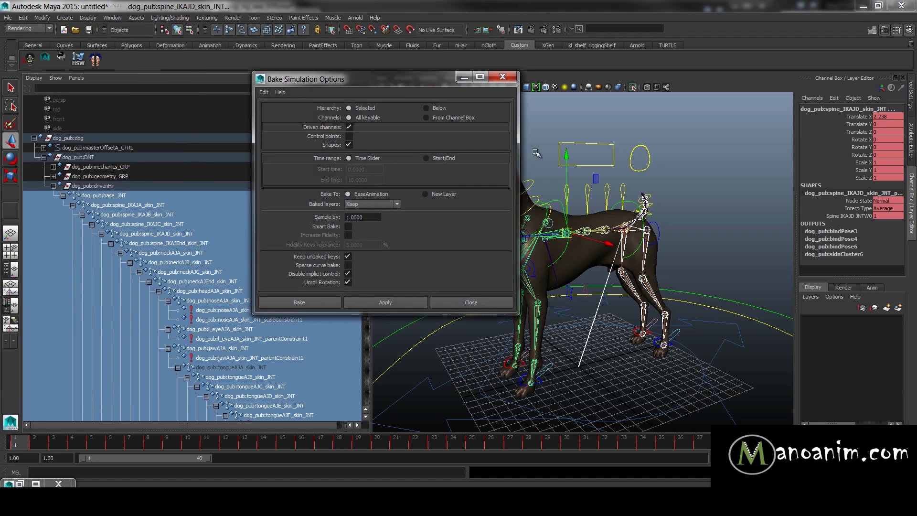
pyautogui.moveTo(394, 83); pyautogui.dragTo(365, 76)
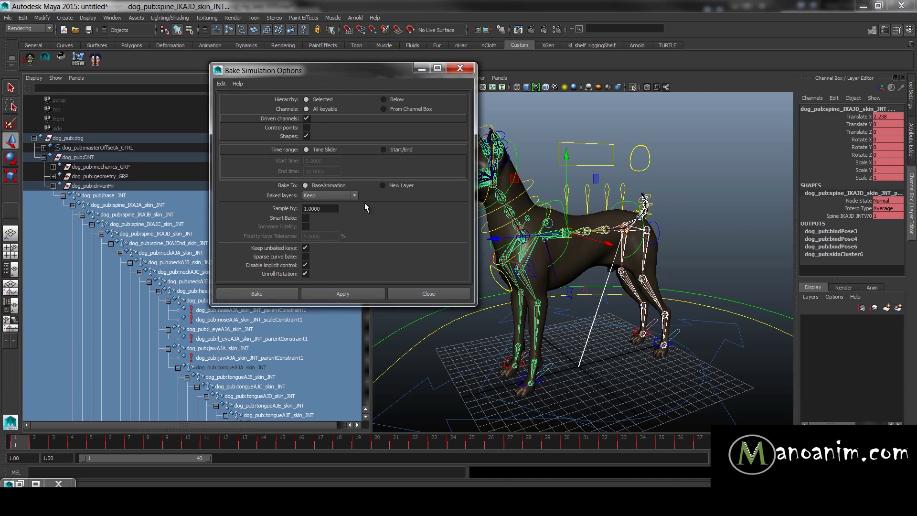
pyautogui.click(275, 292)
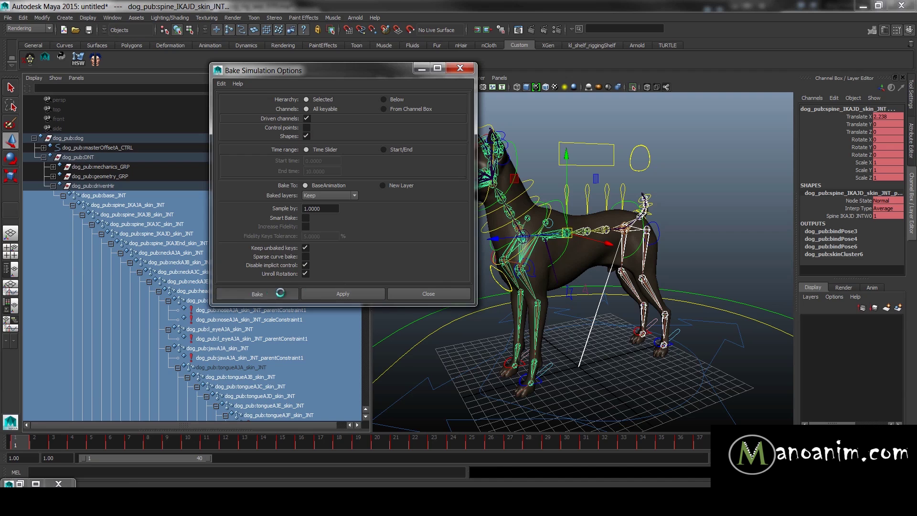
pyautogui.click(403, 293)
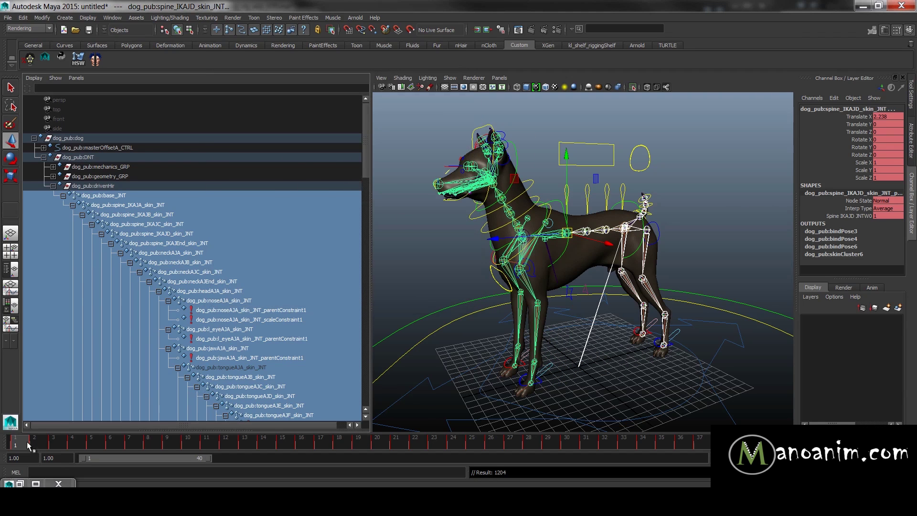
# Check the baked joints on the timeline, clear the selection and inspect the standing dog from the front
pyautogui.moveTo(27, 441); pyautogui.dragTo(1, 413)
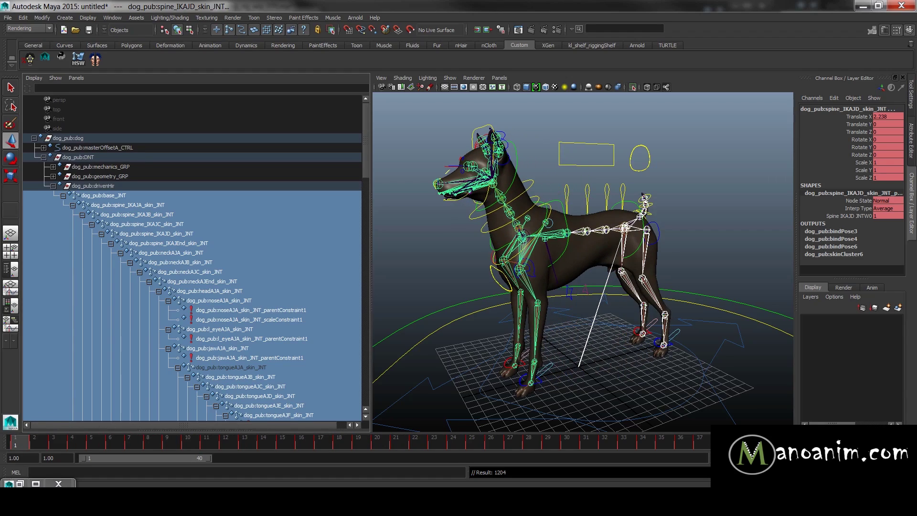
pyautogui.click(709, 174)
pyautogui.keyDown('alt'); pyautogui.moveTo(708, 173); pyautogui.dragTo(595, 135); pyautogui.keyUp('alt')
pyautogui.keyDown('alt'); pyautogui.moveTo(522, 147); pyautogui.dragTo(623, 171); pyautogui.keyUp('alt')
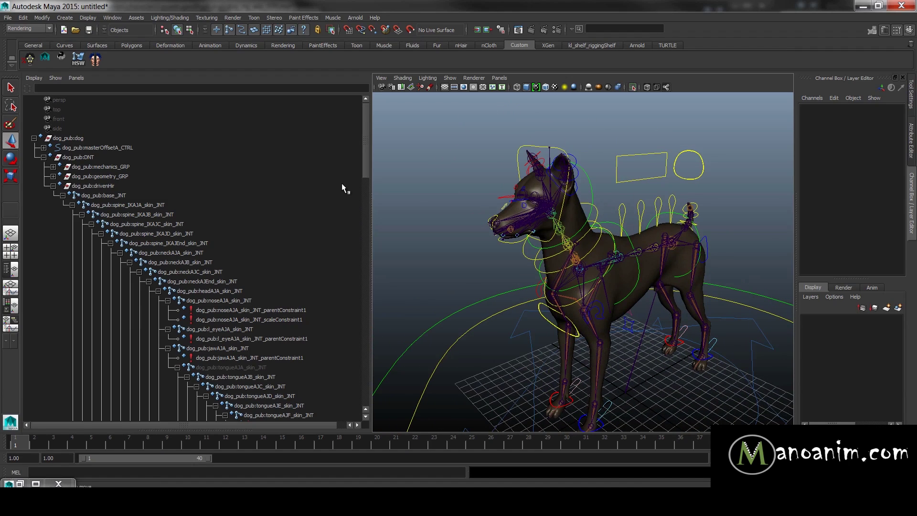
pyautogui.keyDown('alt'); pyautogui.moveTo(626, 200); pyautogui.dragTo(608, 186); pyautogui.keyUp('alt')
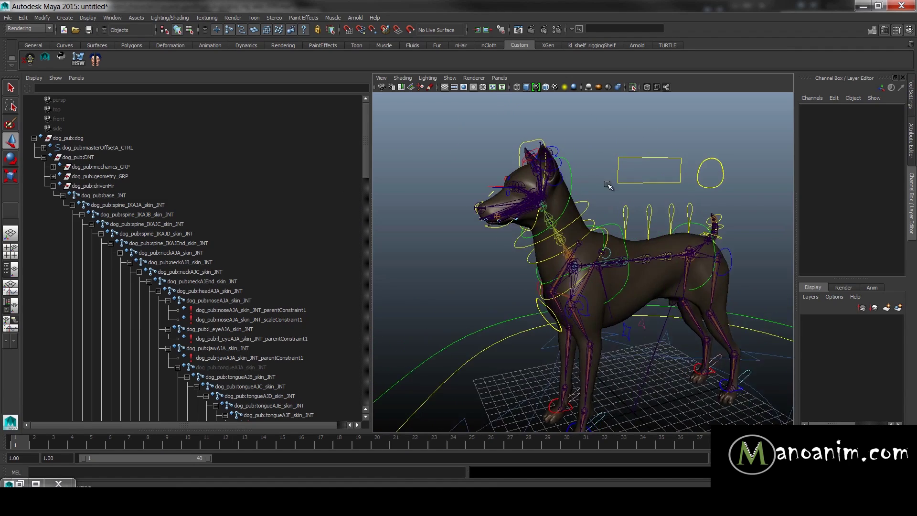
# Hide the joints in the viewport to see the dog's closed eye up close
pyautogui.keyDown('alt'); pyautogui.moveTo(608, 186); pyautogui.dragTo(626, 183, button='right'); pyautogui.keyUp('alt')
pyautogui.keyDown('alt'); pyautogui.moveTo(626, 182); pyautogui.dragTo(649, 204, button='middle'); pyautogui.keyUp('alt')
pyautogui.keyDown('alt'); pyautogui.moveTo(663, 208); pyautogui.dragTo(659, 196); pyautogui.keyUp('alt')
pyautogui.click(445, 79)
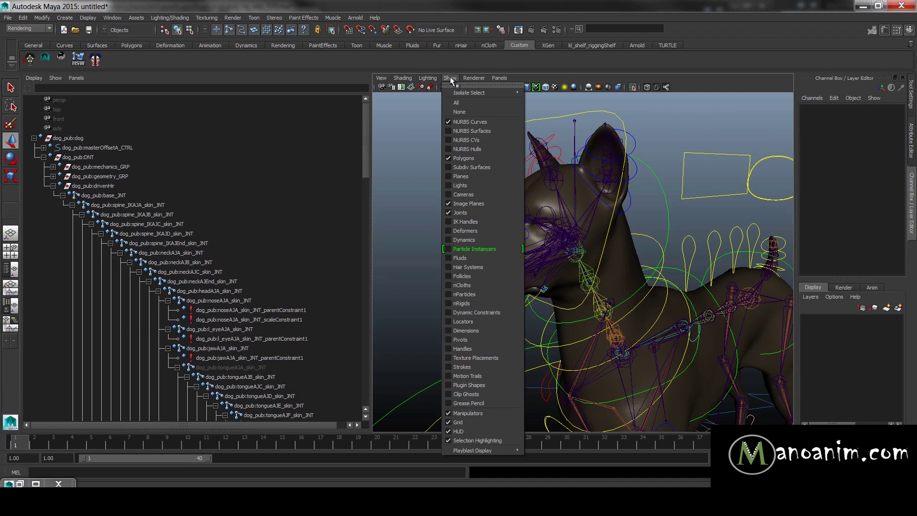
pyautogui.click(466, 216)
pyautogui.keyDown('alt'); pyautogui.moveTo(597, 193); pyautogui.dragTo(609, 200); pyautogui.keyUp('alt')
pyautogui.scroll(5, 589, 201)
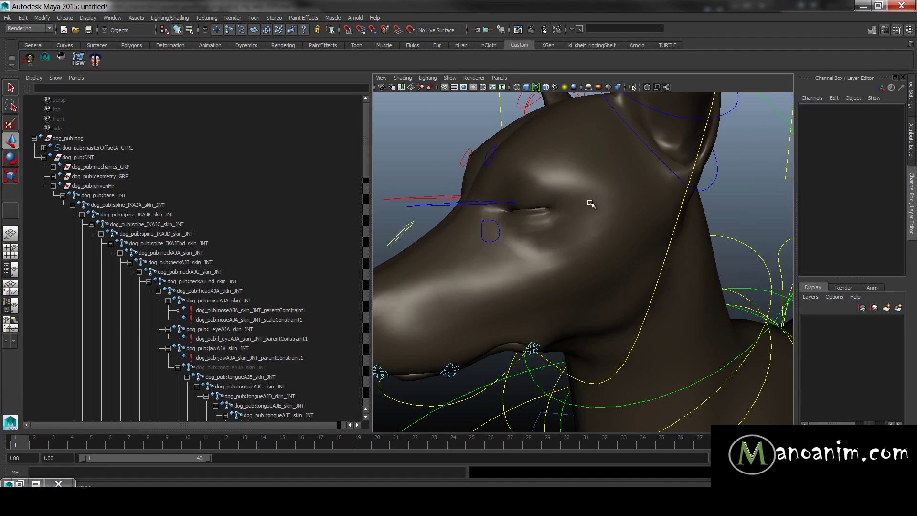
# Collapse drivenHir, expand geometry_GRP and gameBlends_GRP, and select the seven blend shape meshes from r_eyeBlink to r_brow
pyautogui.click(53, 185)
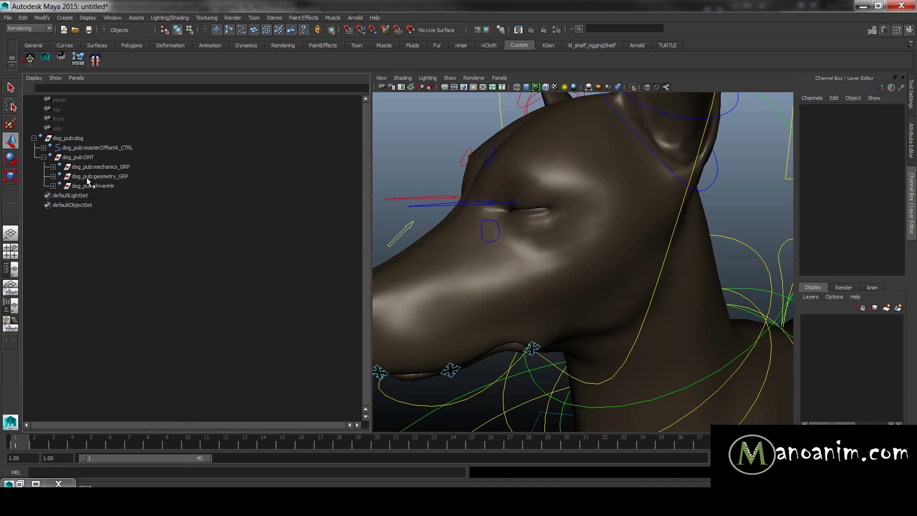
pyautogui.click(53, 175)
pyautogui.click(126, 205)
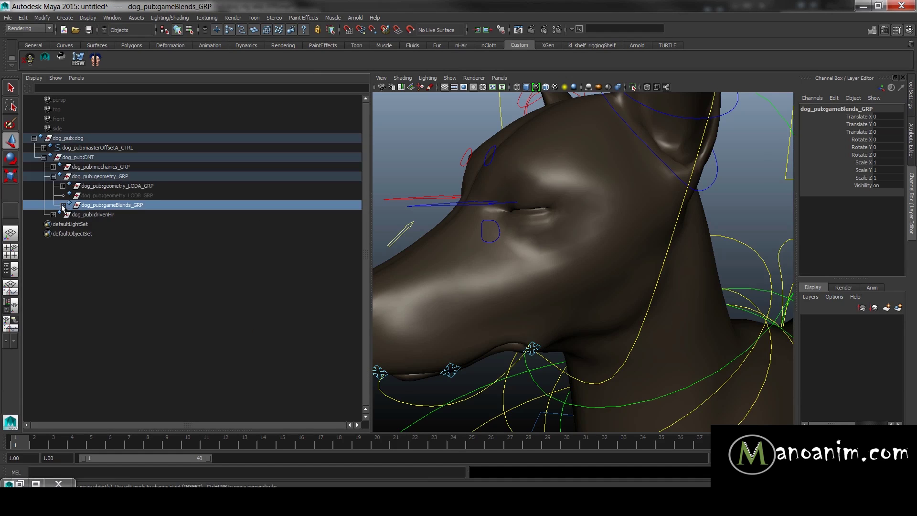
pyautogui.click(63, 205)
pyautogui.moveTo(126, 215); pyautogui.dragTo(168, 270)
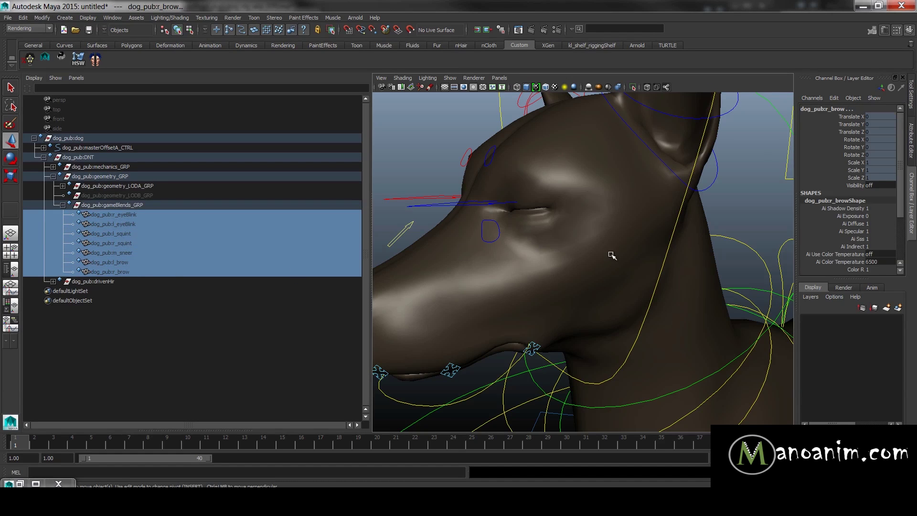
# Show the channels of the dog_BLND output node for the selected blend shape meshes
pyautogui.keyDown('alt'); pyautogui.moveTo(561, 260); pyautogui.dragTo(501, 260, button='right'); pyautogui.keyUp('alt')
pyautogui.moveTo(530, 254)
pyautogui.keyDown('alt'); pyautogui.mouseDown()
pyautogui.moveTo(575, 248)
pyautogui.moveTo(537, 253)
pyautogui.mouseUp(); pyautogui.keyUp('alt')
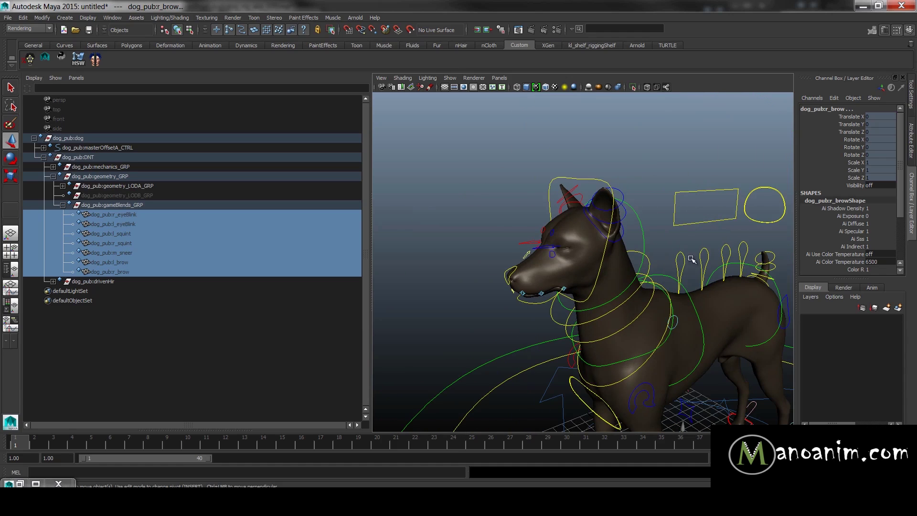
pyautogui.scroll(-2, 851, 227)
pyautogui.scroll(-1, 854, 229)
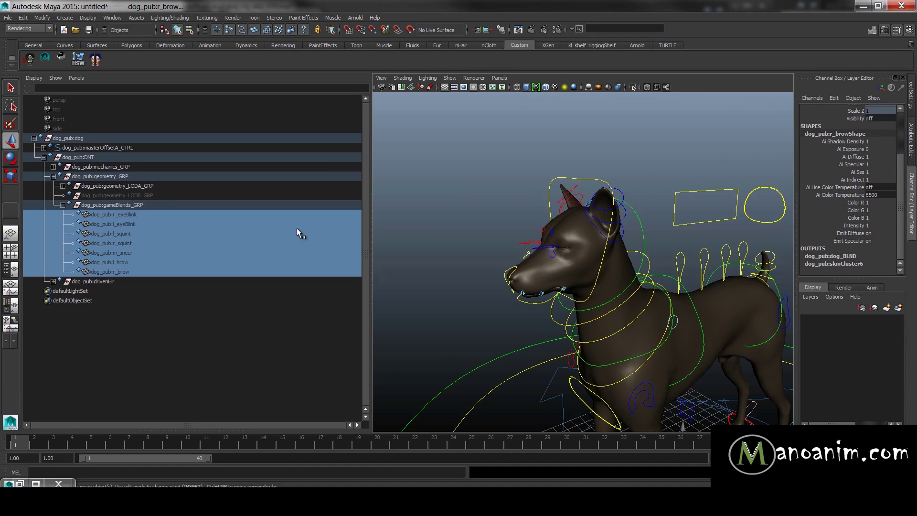
pyautogui.scroll(3, 544, 191)
pyautogui.scroll(3, 544, 191)
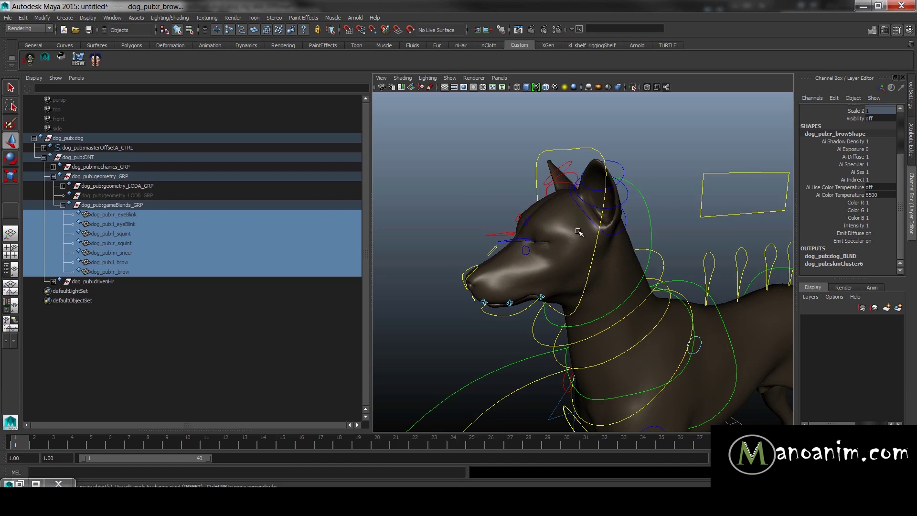
pyautogui.click(834, 256)
pyautogui.scroll(-1, 835, 241)
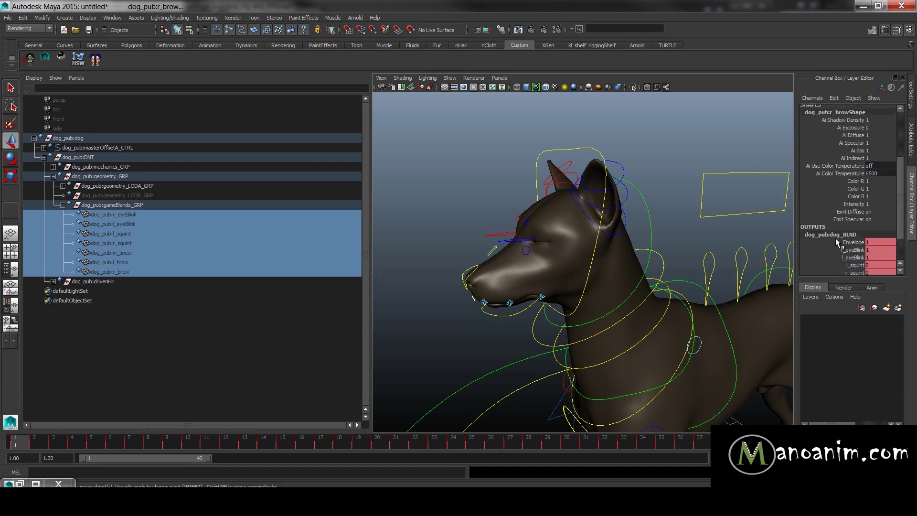
pyautogui.scroll(-2, 835, 238)
pyautogui.scroll(1, 856, 217)
# Select all dog_BLND channels from Envelope through r_brow
pyautogui.moveTo(856, 223); pyautogui.dragTo(856, 271)
pyautogui.scroll(-1, 849, 234)
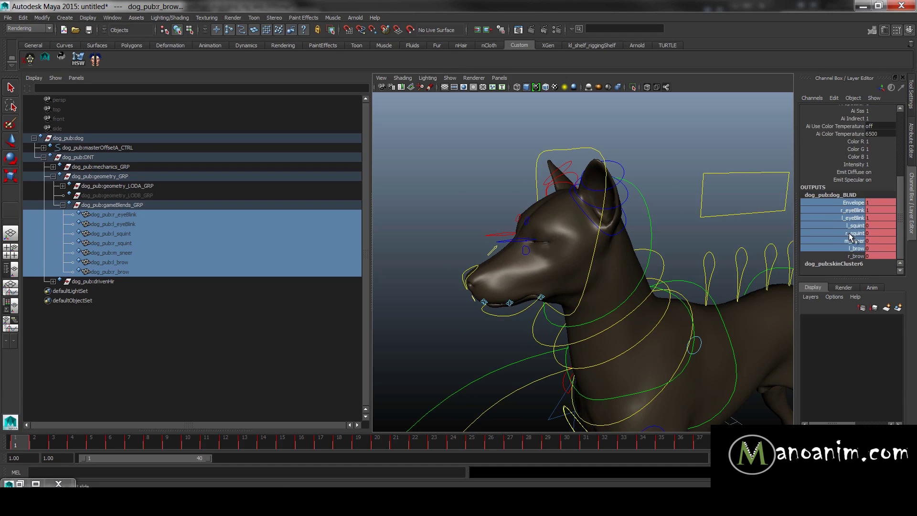
pyautogui.keyDown('shift'); pyautogui.click(857, 254); pyautogui.keyUp('shift')
pyautogui.moveTo(856, 203); pyautogui.dragTo(854, 255)
pyautogui.keyDown('shift'); pyautogui.click(854, 257); pyautogui.keyUp('shift')
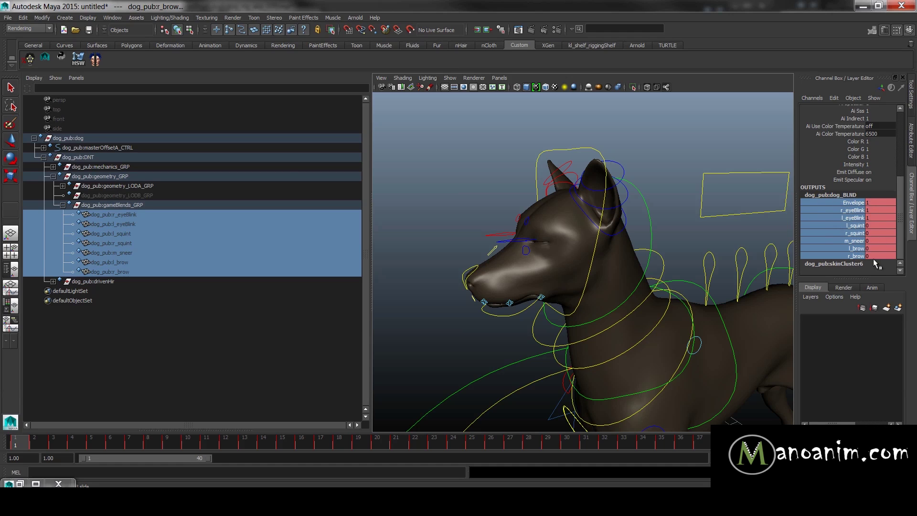
# Scrub the timeline to frame 19 to review how the dog's face animates
pyautogui.moveTo(234, 440); pyautogui.dragTo(490, 442)
pyautogui.moveTo(615, 452); pyautogui.dragTo(645, 434)
pyautogui.click(463, 431)
pyautogui.moveTo(440, 443); pyautogui.dragTo(360, 442)
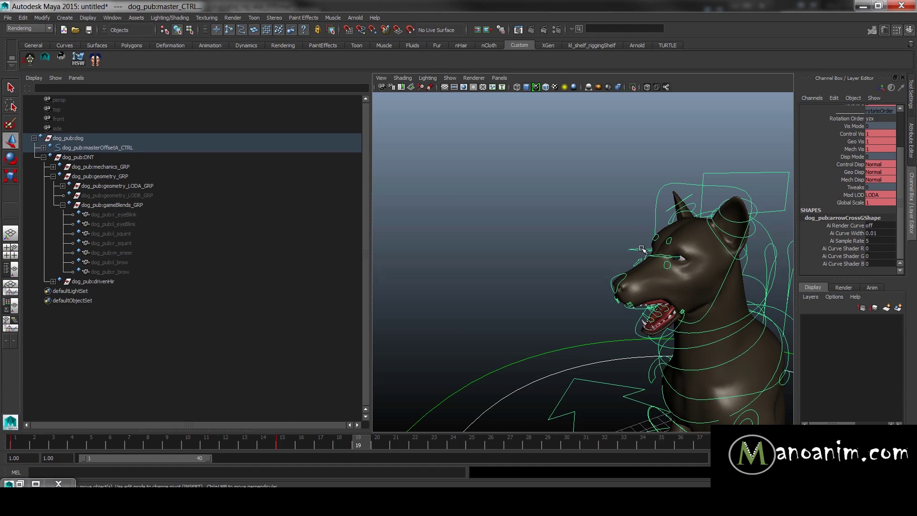
# Select the dog's body mesh, show the channels of its dog_BLND input, and scrub back to frame 1
pyautogui.click(686, 231)
pyautogui.scroll(-1, 841, 243)
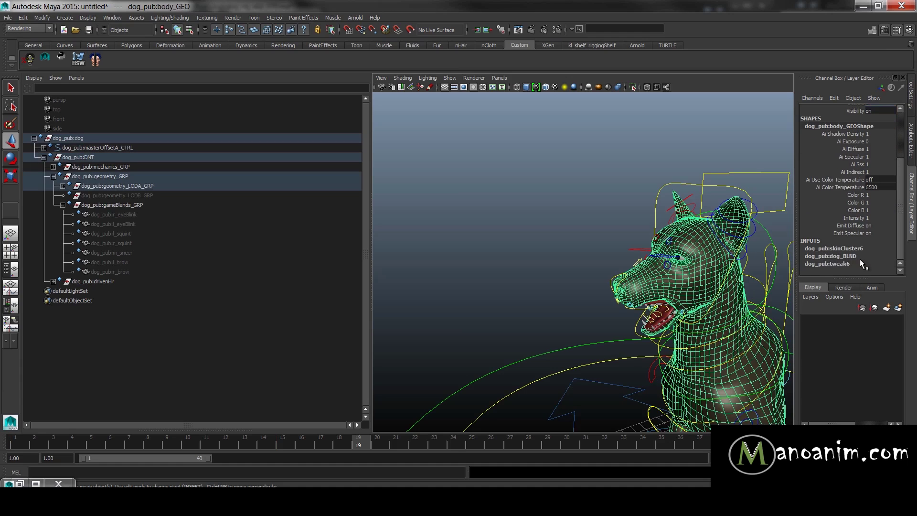
pyautogui.click(855, 256)
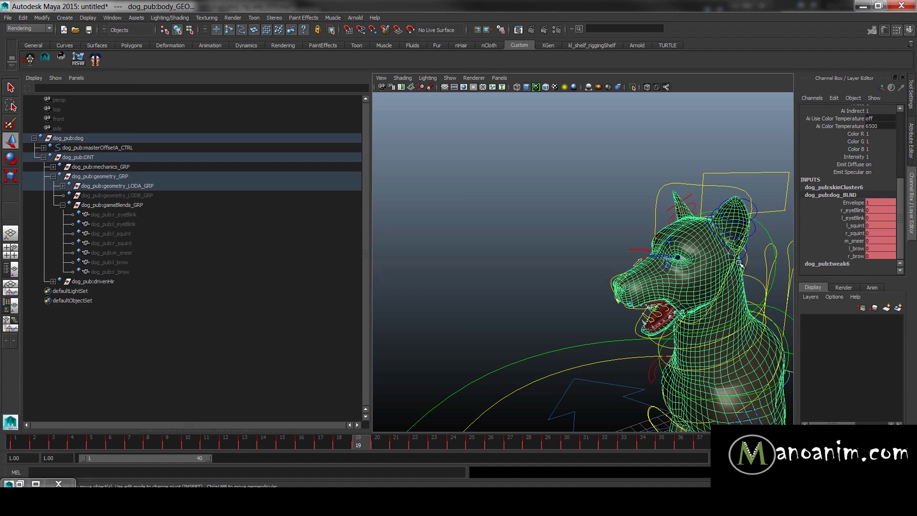
pyautogui.click(270, 440)
pyautogui.moveTo(270, 441); pyautogui.dragTo(16, 439)
# Copy the blend shape node's name, dog_pub:dog_BLND, and select that node by name
pyautogui.doubleClick(842, 195)
pyautogui.hotkey('ctrl', 'c')
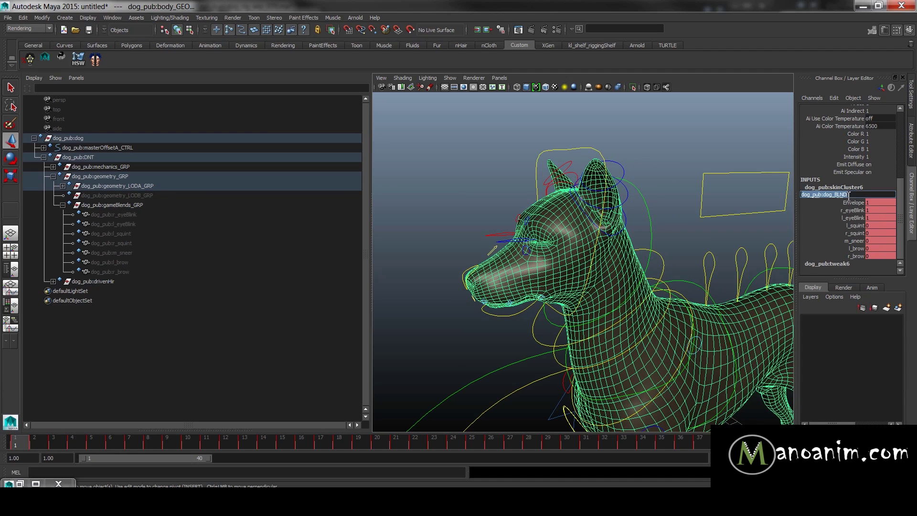
pyautogui.press('capslock')
pyautogui.click(652, 26)
pyautogui.click(578, 29)
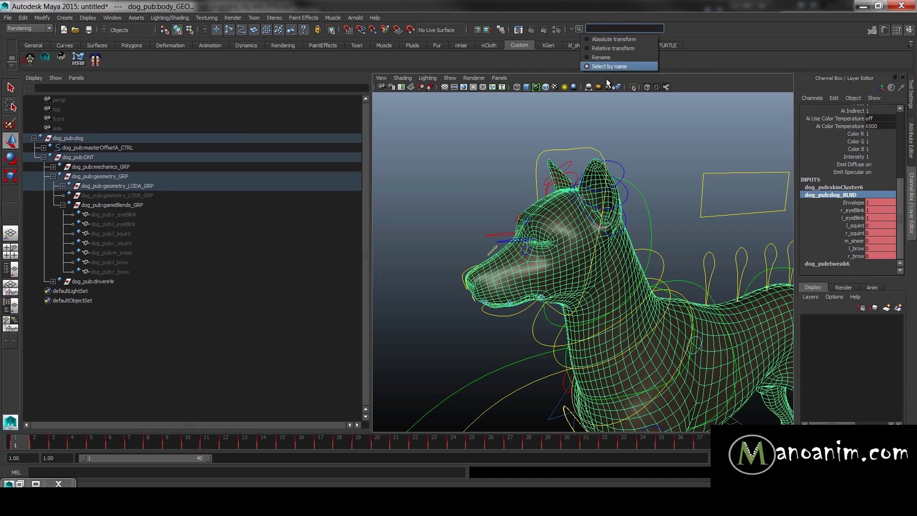
pyautogui.click(618, 30)
pyautogui.hotkey('ctrl', 'v')
pyautogui.press('Return')
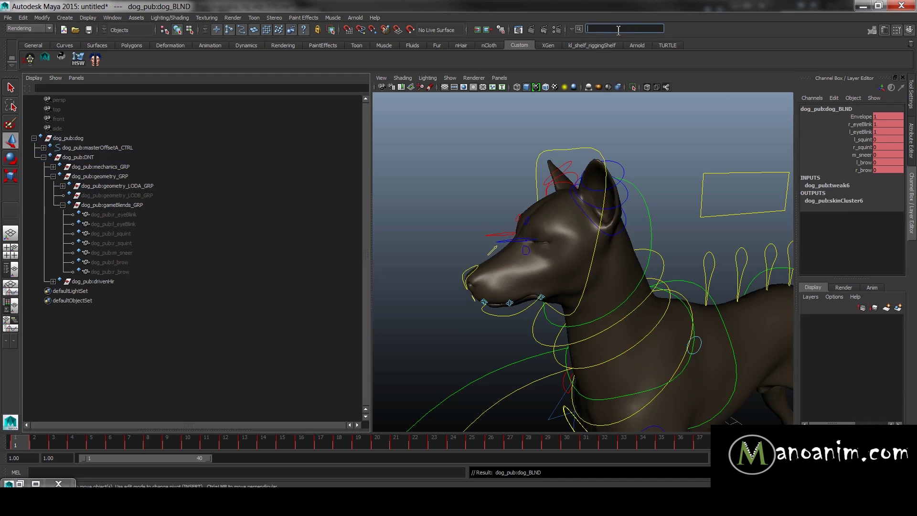
# Bake all keyable channels of the selected dog_BLND node over the time slider range, sampled by 1
pyautogui.scroll(-3, 616, 155)
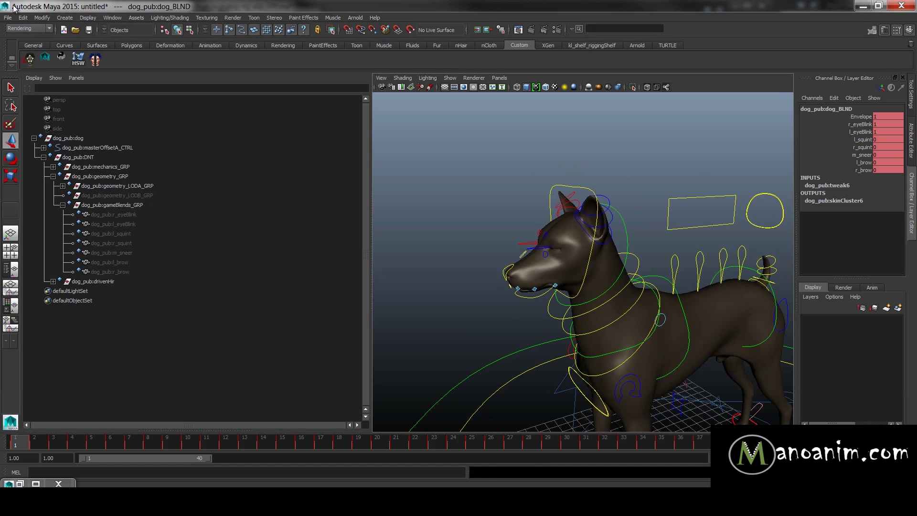
pyautogui.click(23, 18)
pyautogui.moveTo(61, 129)
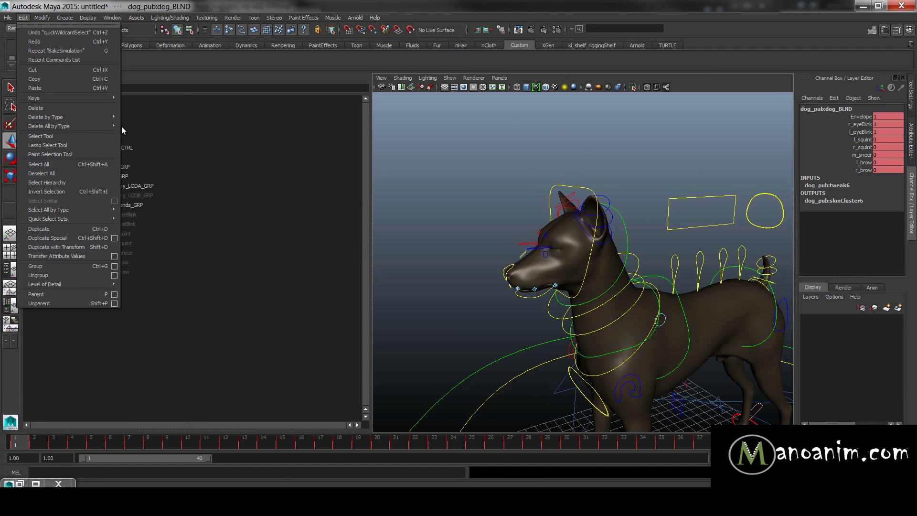
pyautogui.moveTo(54, 97)
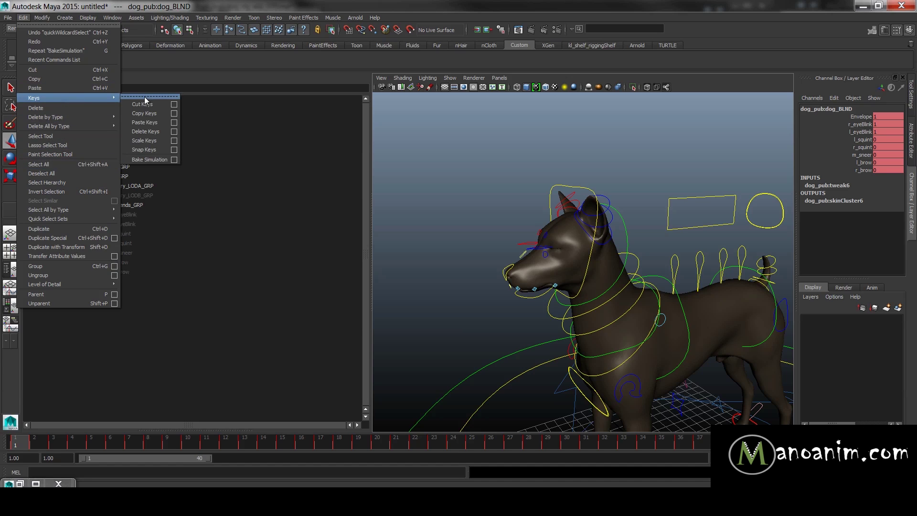
pyautogui.click(176, 159)
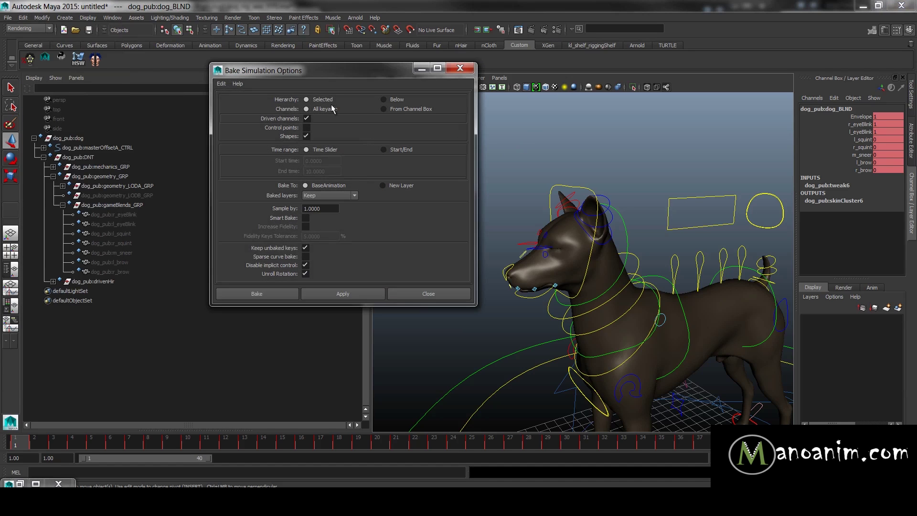
pyautogui.click(354, 295)
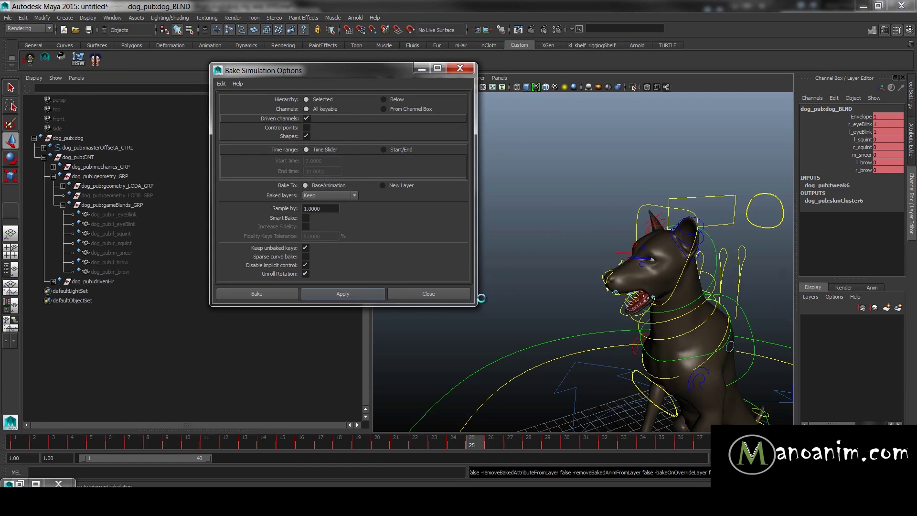
pyautogui.click(430, 297)
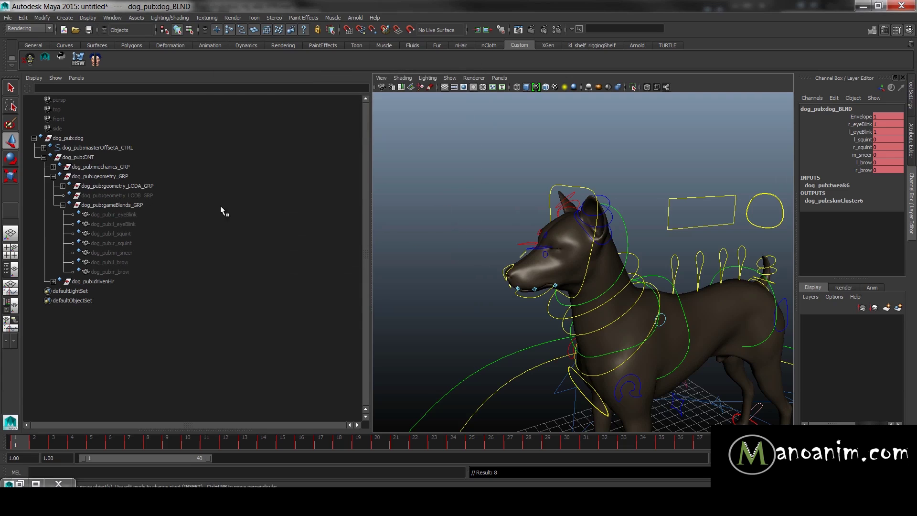
# Tidy the hierarchy and select drivenHir, geometry_LODA_GRP and gameBlends_GRP together
pyautogui.click(62, 205)
pyautogui.click(53, 176)
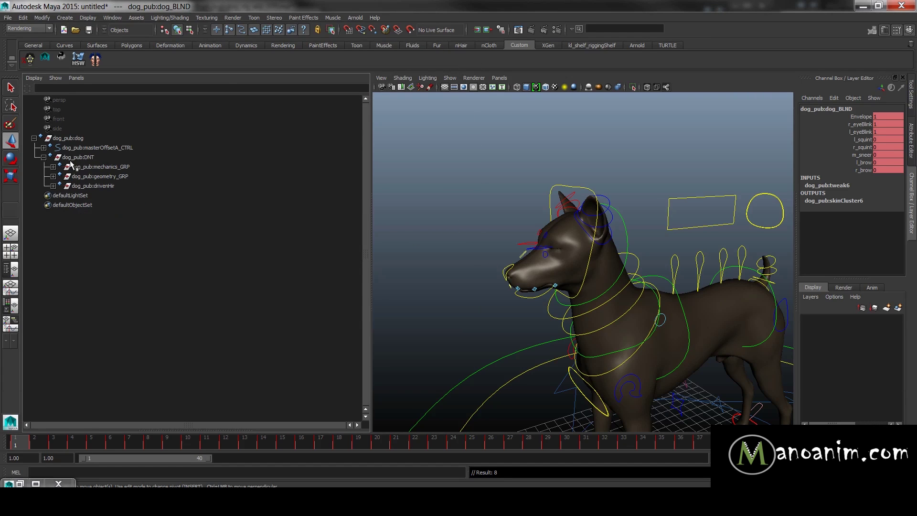
pyautogui.click(108, 185)
pyautogui.click(53, 186)
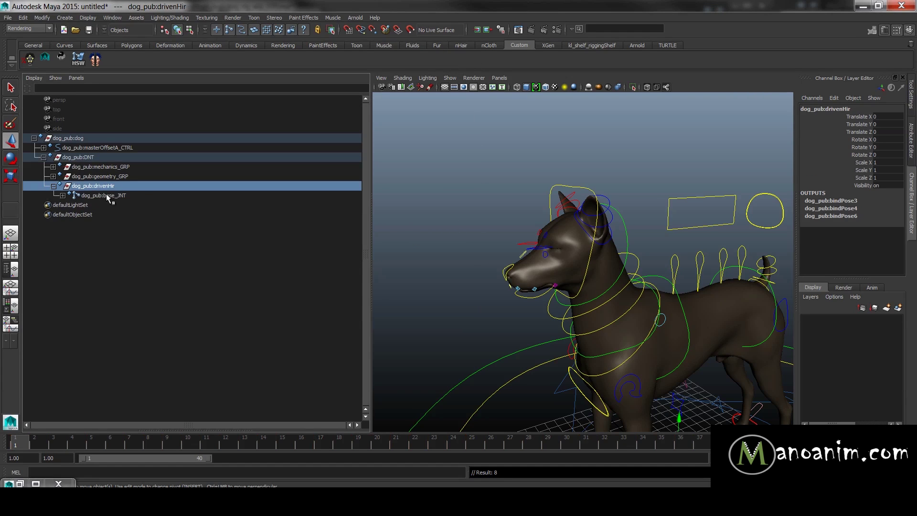
pyautogui.click(53, 176)
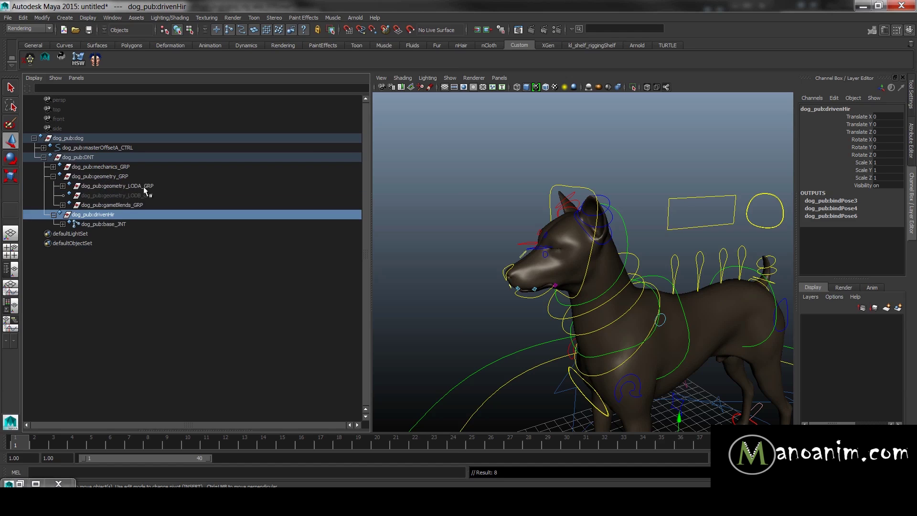
pyautogui.keyDown('ctrl'); pyautogui.click(144, 187); pyautogui.keyUp('ctrl')
pyautogui.keyDown('ctrl'); pyautogui.click(143, 206); pyautogui.keyUp('ctrl')
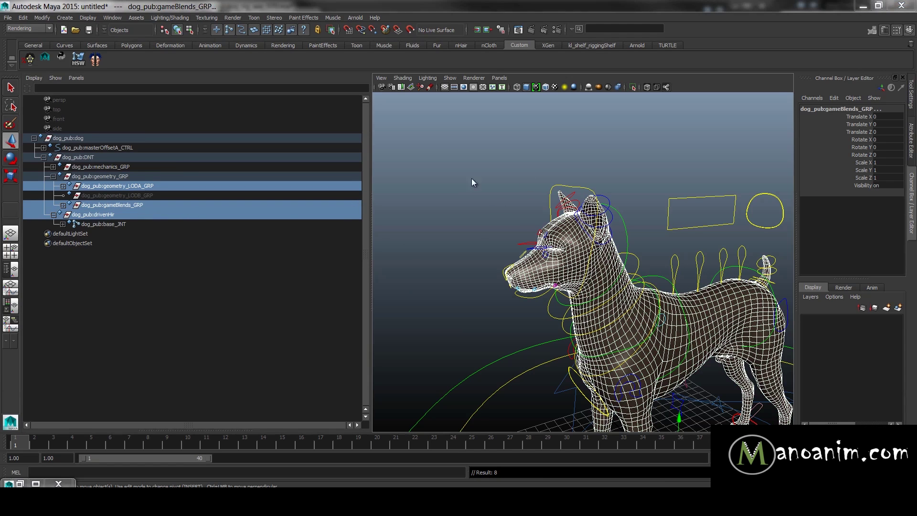
# Export the selected groups as FBX, overwriting dogAnim_001.fbx in the dog folder
pyautogui.press('space')
pyautogui.click(412, 146)
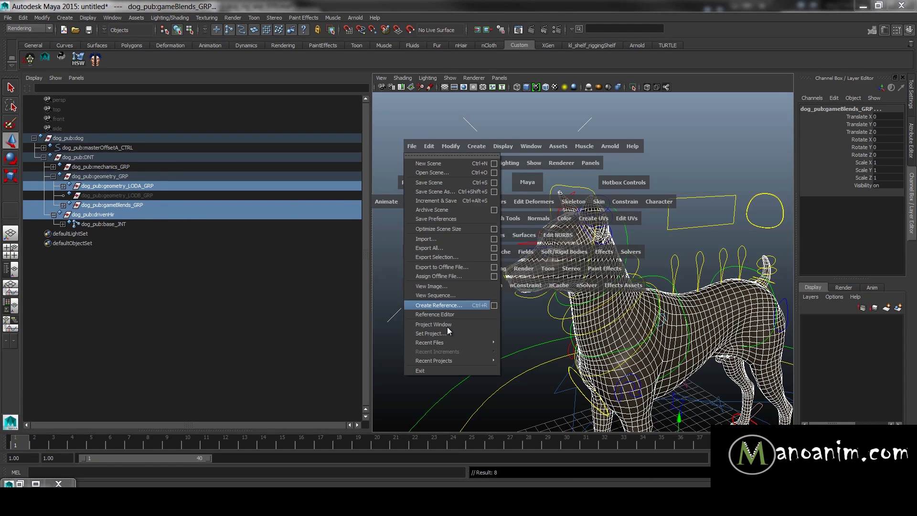
pyautogui.click(494, 257)
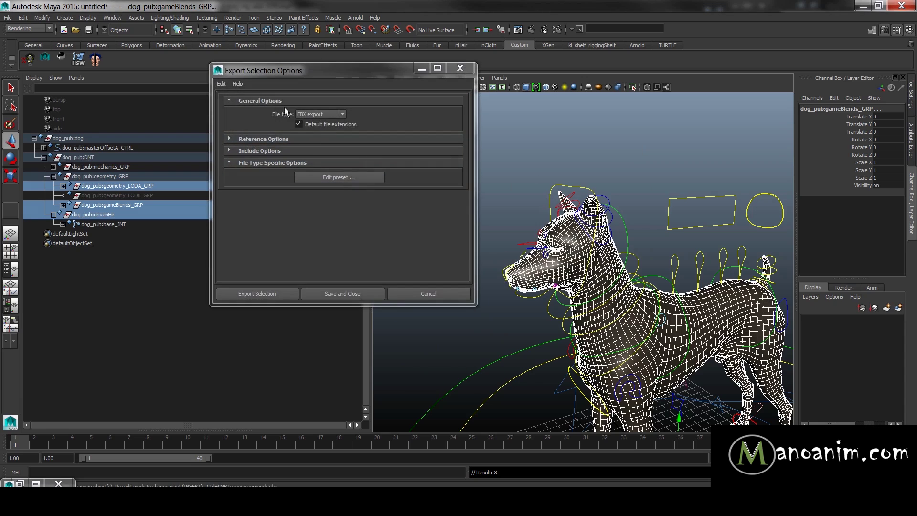
pyautogui.click(257, 293)
pyautogui.click(253, 139)
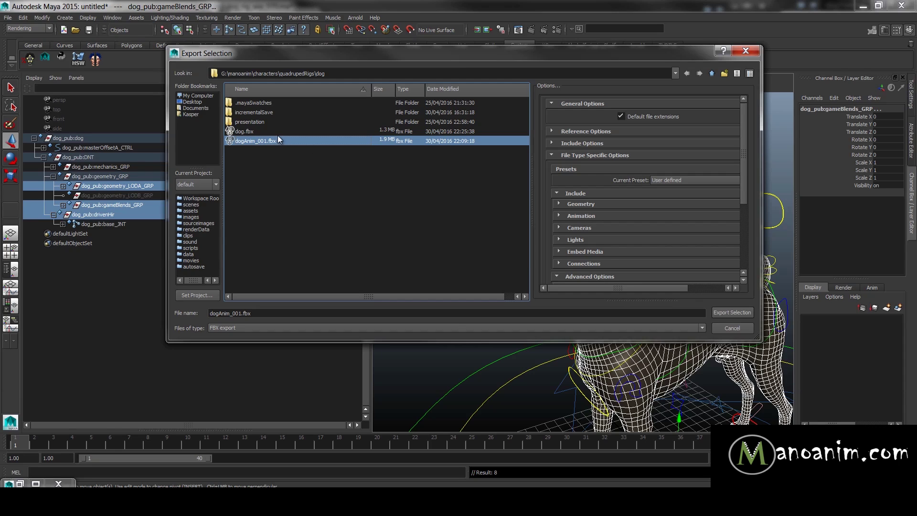
pyautogui.click(745, 314)
pyautogui.click(446, 210)
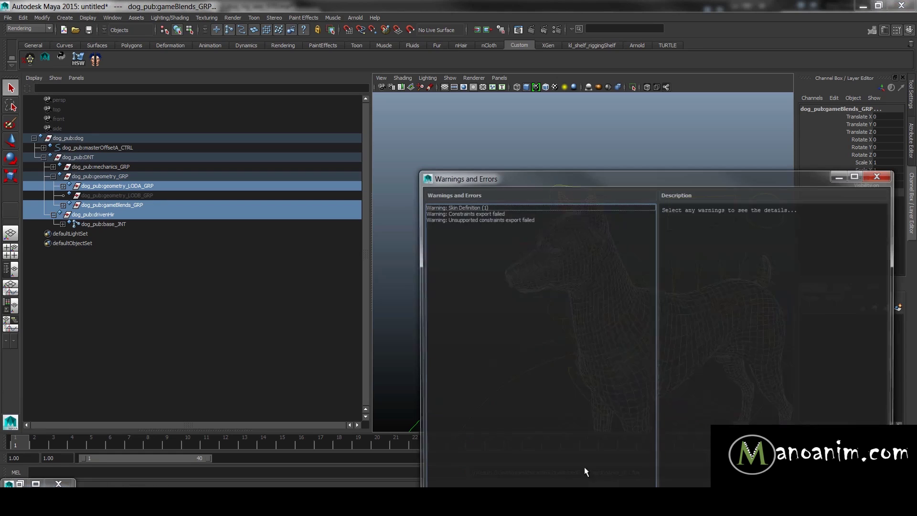
# Examine the details of the constraint export warnings, close them, and clear the selection
pyautogui.click(525, 215)
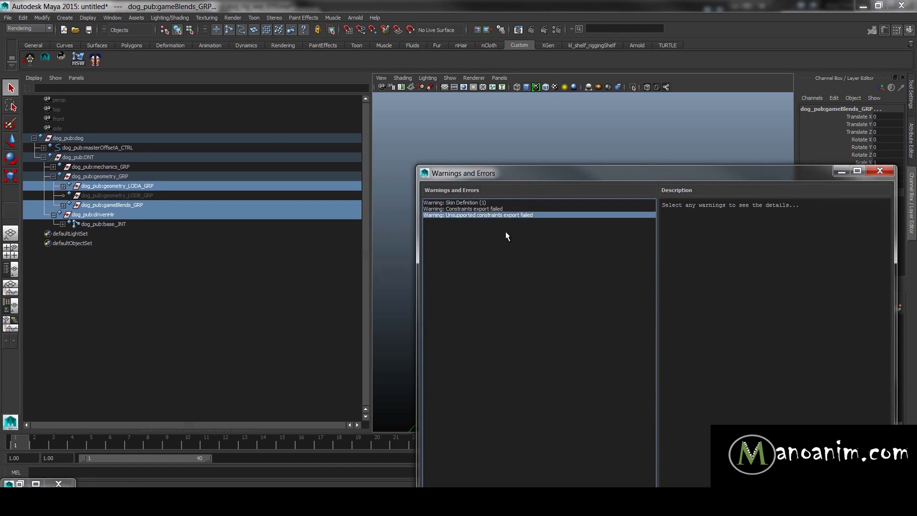
pyautogui.click(503, 221)
pyautogui.click(480, 208)
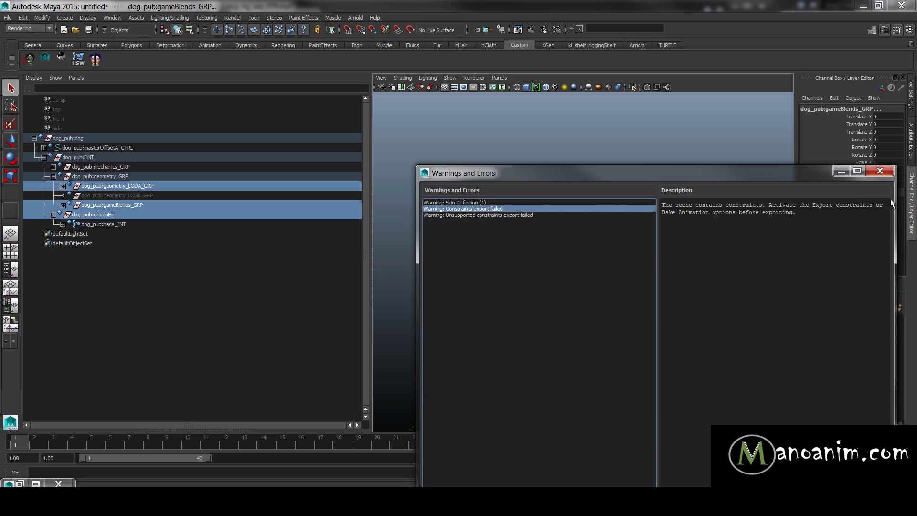
pyautogui.click(880, 170)
pyautogui.moveTo(548, 153)
pyautogui.keyDown('alt'); pyautogui.mouseDown()
pyautogui.moveTo(552, 191)
pyautogui.moveTo(575, 176)
pyautogui.mouseUp(); pyautogui.keyUp('alt')
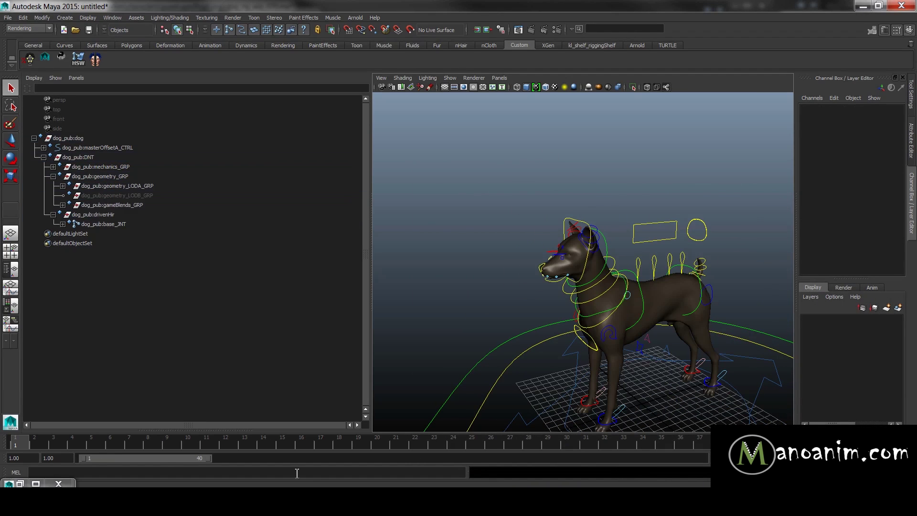
# Switch to Unreal Editor, close the dog_Skeleton window, and dismiss the interface tutorial
pyautogui.moveTo(495, 442)
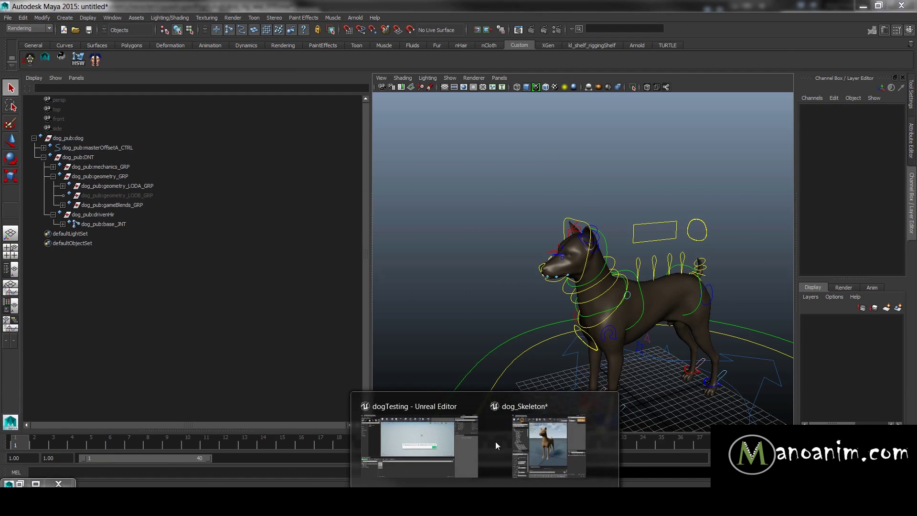
pyautogui.click(551, 450)
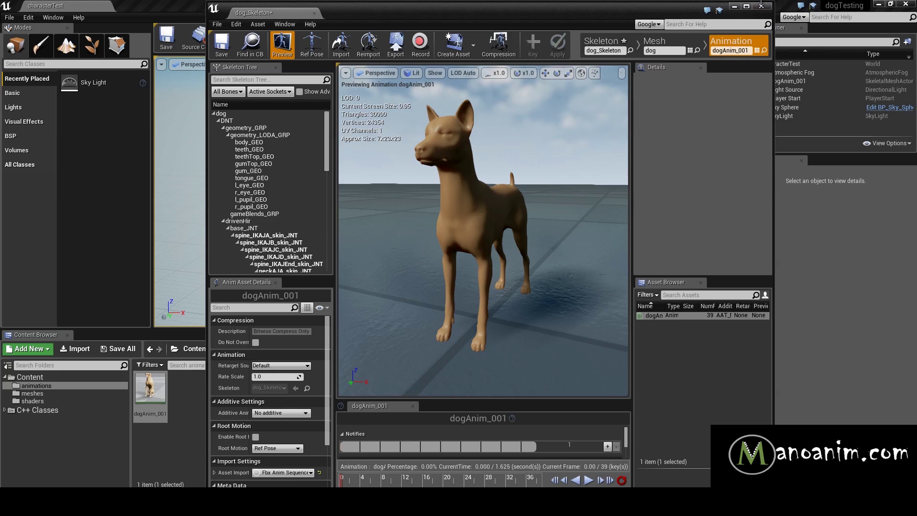
pyautogui.click(763, 7)
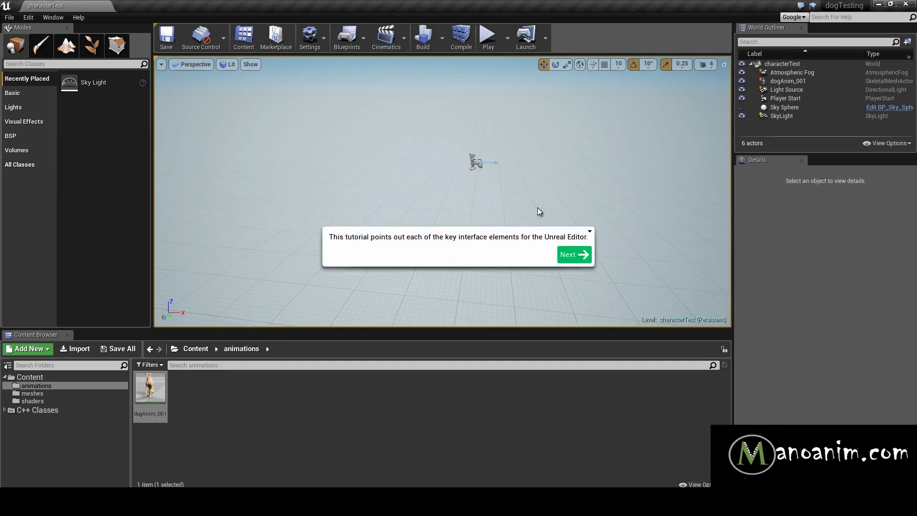
pyautogui.click(590, 231)
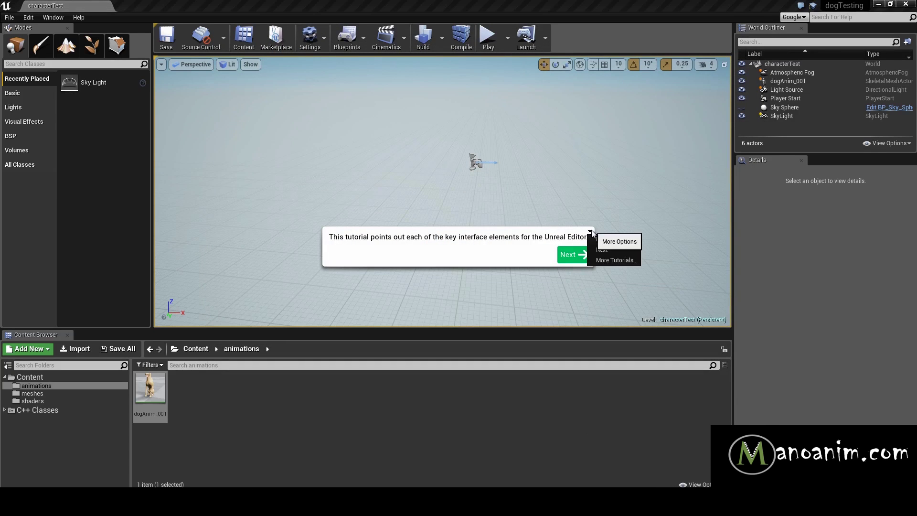
pyautogui.click(615, 248)
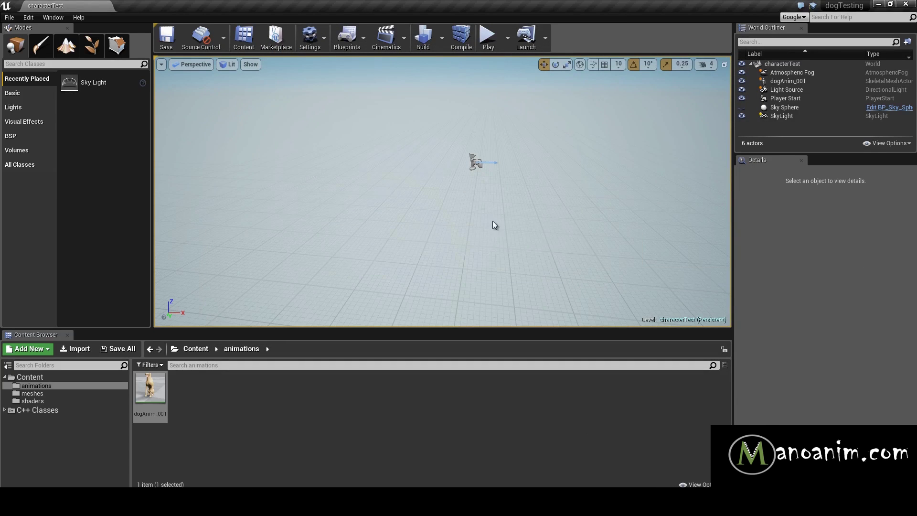
# Show the project's root Content folder in the Content Browser
pyautogui.click(195, 348)
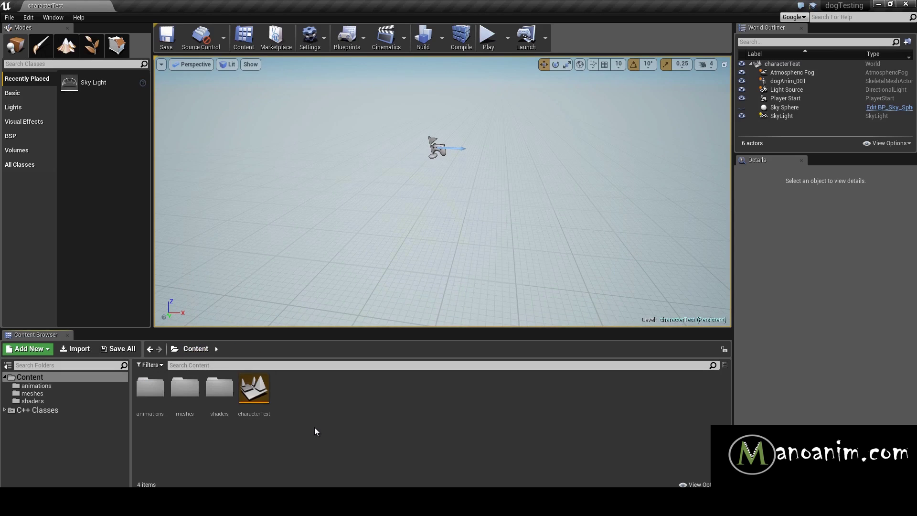
pyautogui.moveTo(437, 215)
pyautogui.mouseDown(button='right')
pyautogui.moveTo(478, 243)
pyautogui.moveTo(478, 211)
pyautogui.moveTo(451, 217)
pyautogui.mouseUp(button='right')
pyautogui.press('w')
pyautogui.scroll(6, 449, 223)
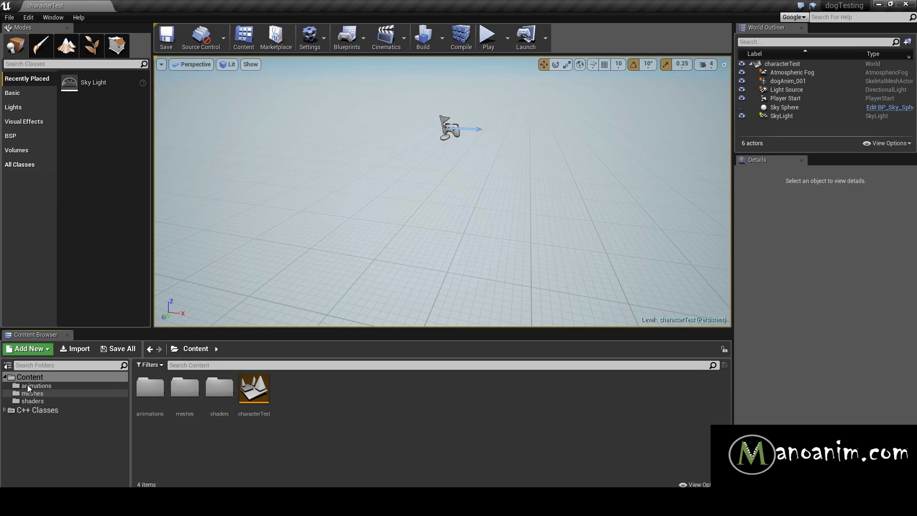
pyautogui.click(97, 377)
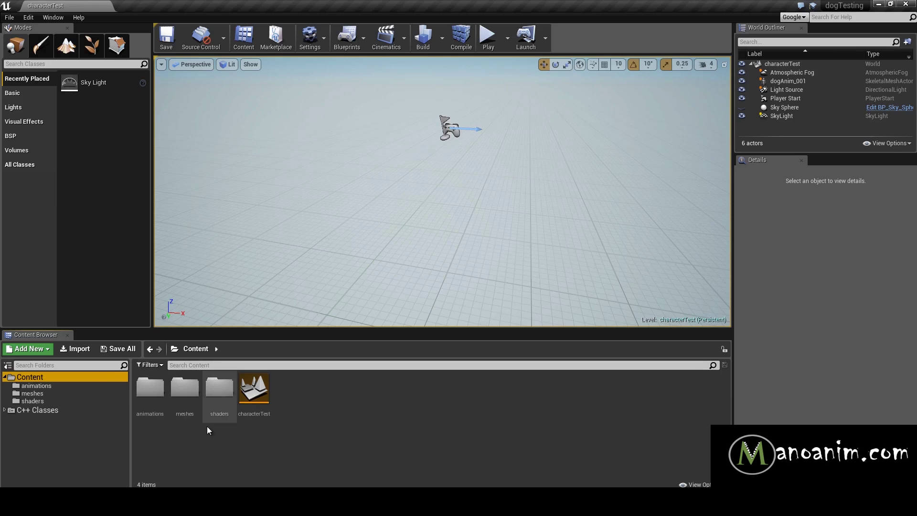
pyautogui.click(243, 451)
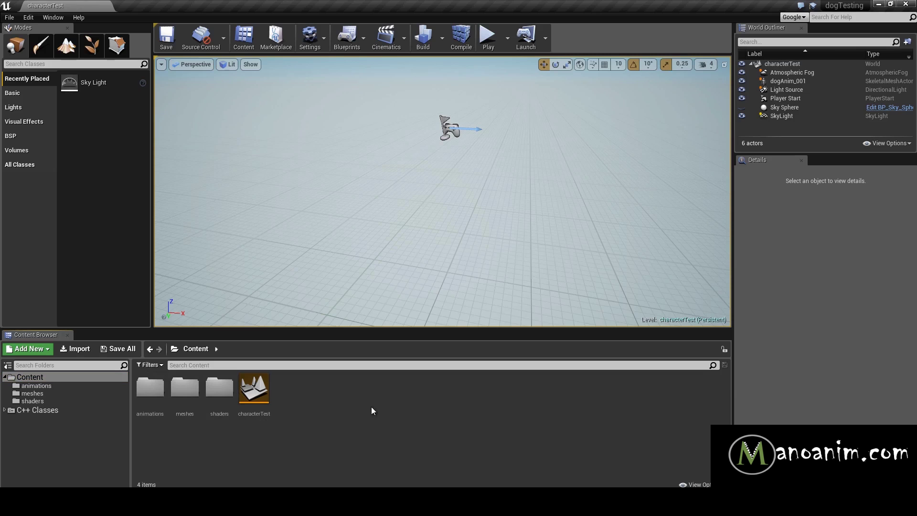
# Start importing dog.fbx from the dog folder into the root Content folder
pyautogui.rightClick(381, 404)
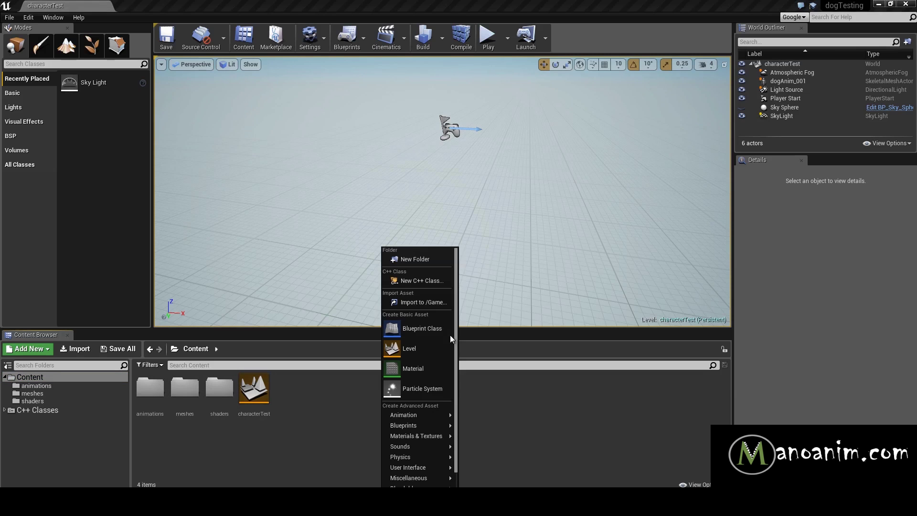
pyautogui.click(434, 302)
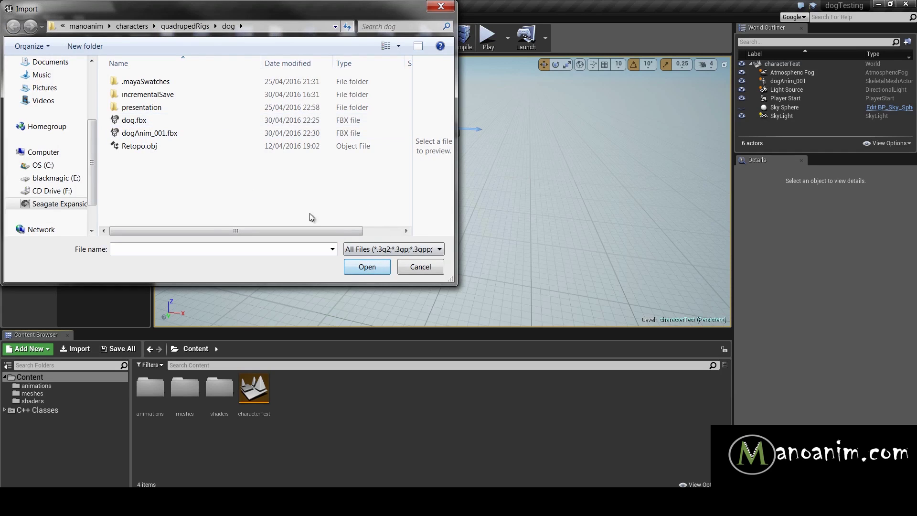
pyautogui.click(151, 121)
pyautogui.click(363, 267)
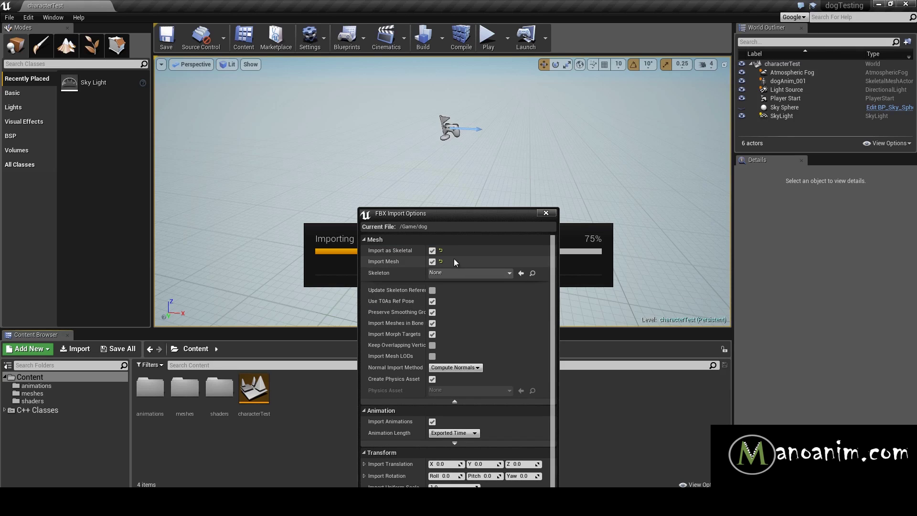
pyautogui.moveTo(460, 215); pyautogui.dragTo(583, 125)
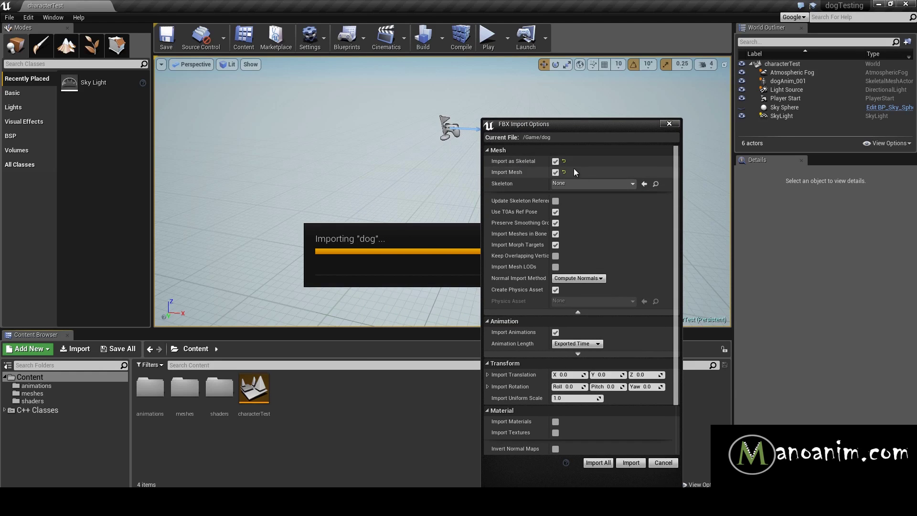
# Import the dog as a skeletal mesh with morph targets enabled and animations disabled, and close the message log
pyautogui.click(555, 162)
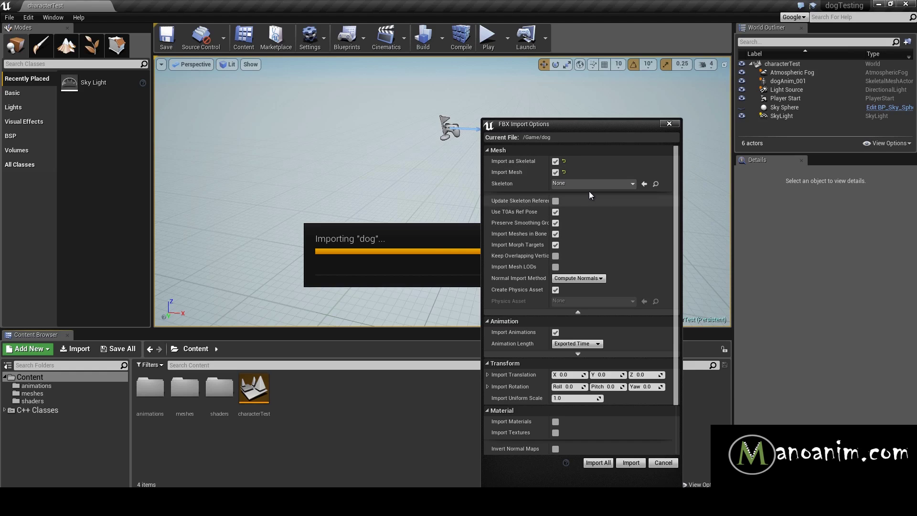
pyautogui.click(556, 244)
pyautogui.click(577, 313)
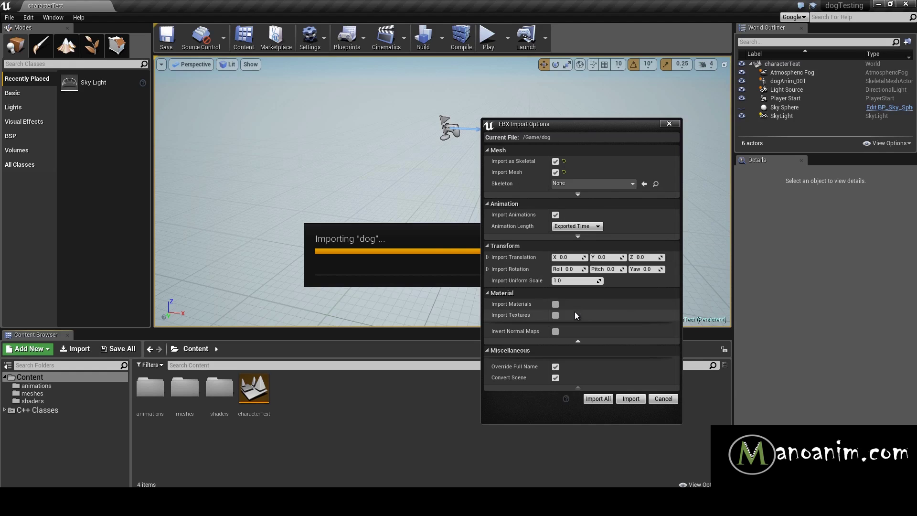
pyautogui.click(577, 194)
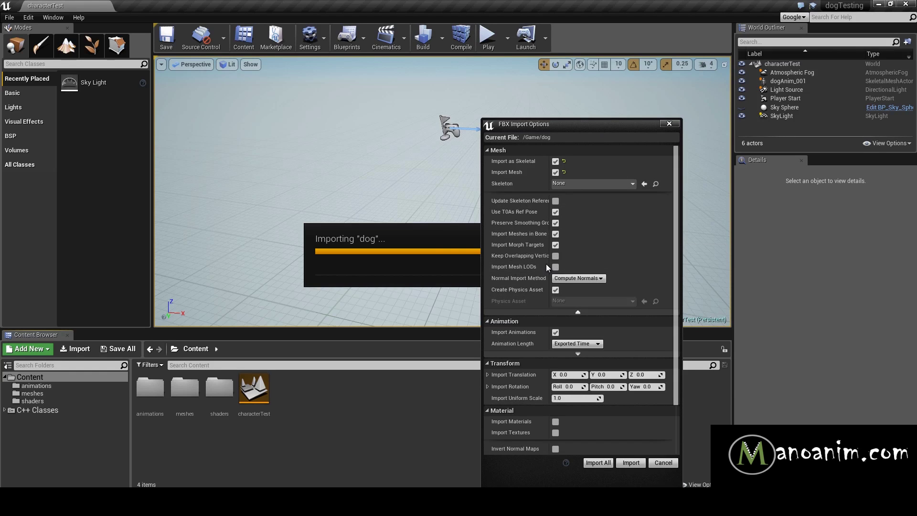
pyautogui.click(555, 244)
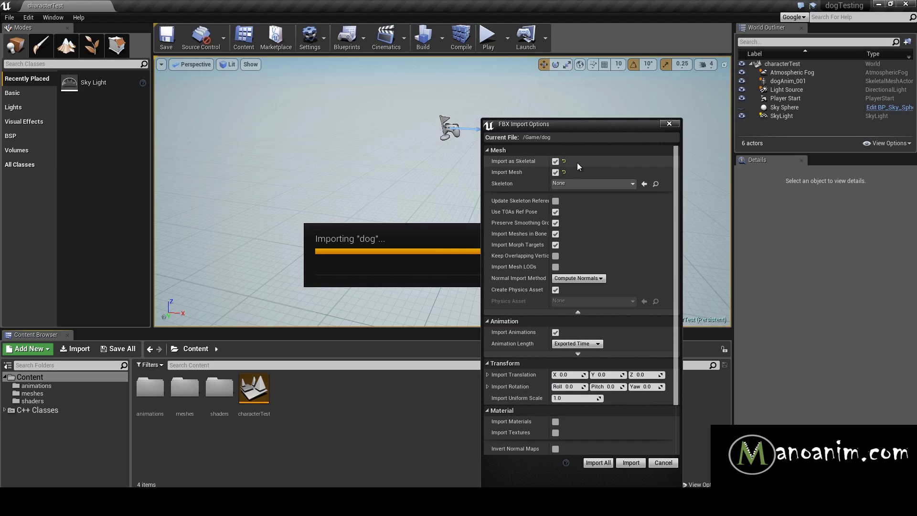
pyautogui.click(557, 329)
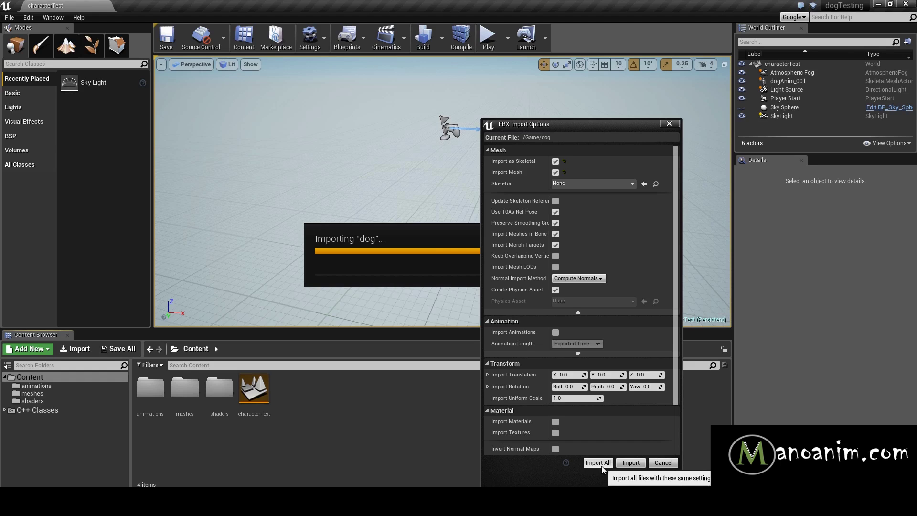
pyautogui.click(626, 462)
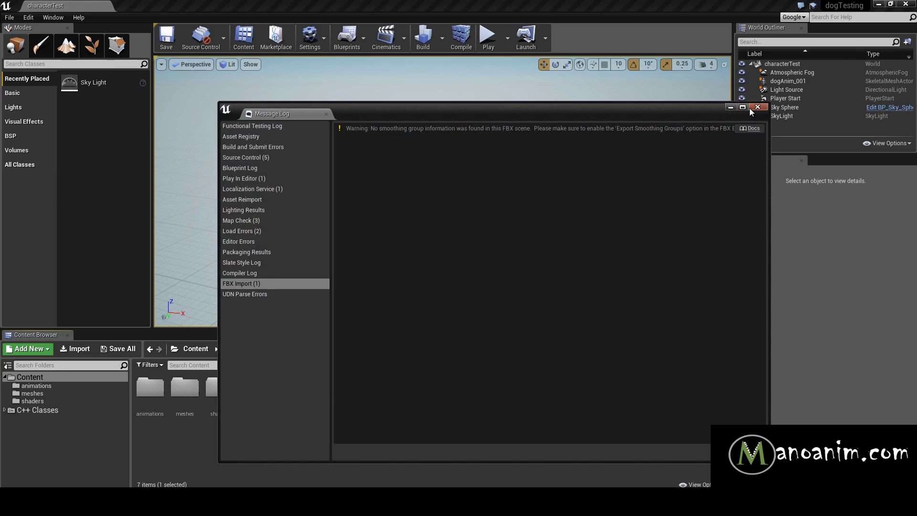
pyautogui.click(758, 107)
pyautogui.click(480, 431)
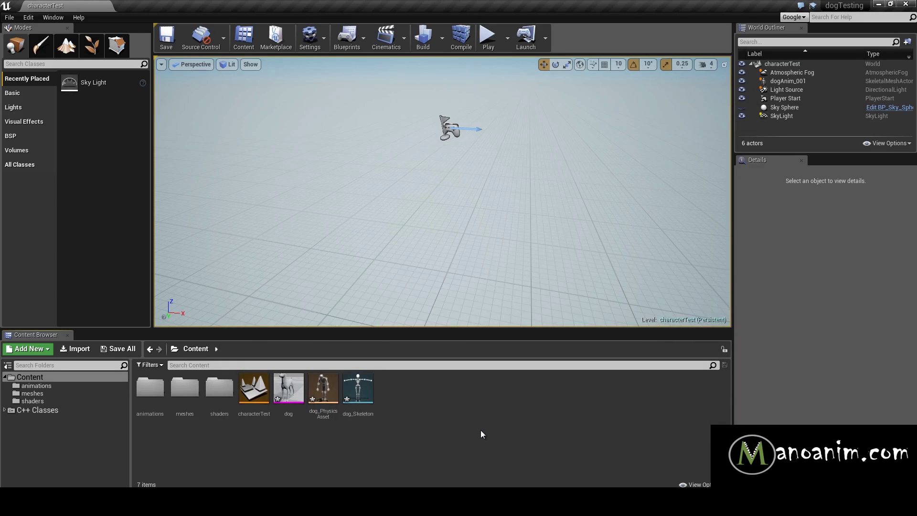
# Open the imported dog skeletal mesh, inspect it from an angled side view, and close its editor
pyautogui.moveTo(287, 392)
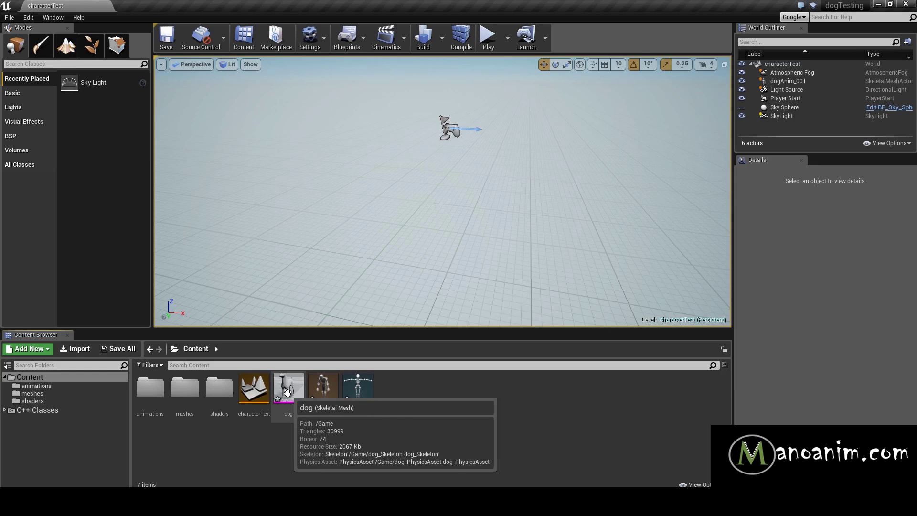
pyautogui.doubleClick(287, 391)
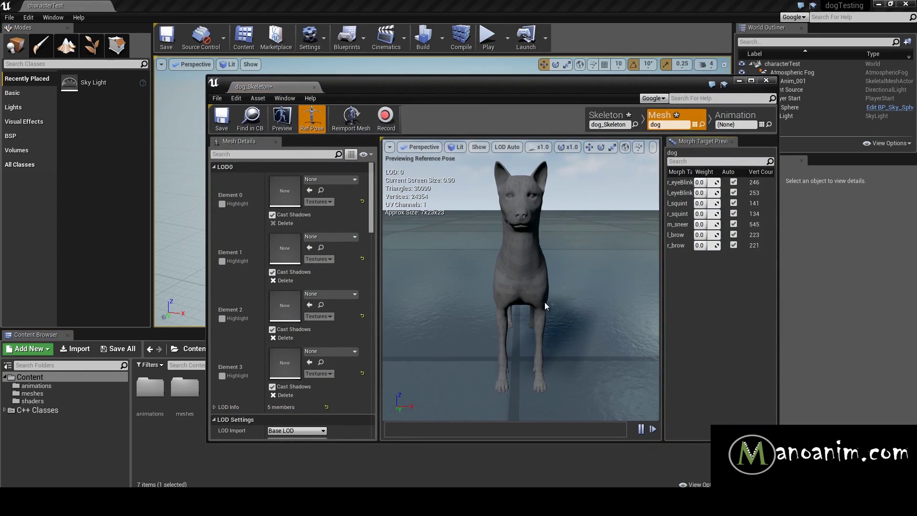
pyautogui.keyDown('alt'); pyautogui.moveTo(537, 281); pyautogui.dragTo(620, 284); pyautogui.keyUp('alt')
pyautogui.keyDown('alt'); pyautogui.moveTo(578, 260); pyautogui.dragTo(686, 238); pyautogui.keyUp('alt')
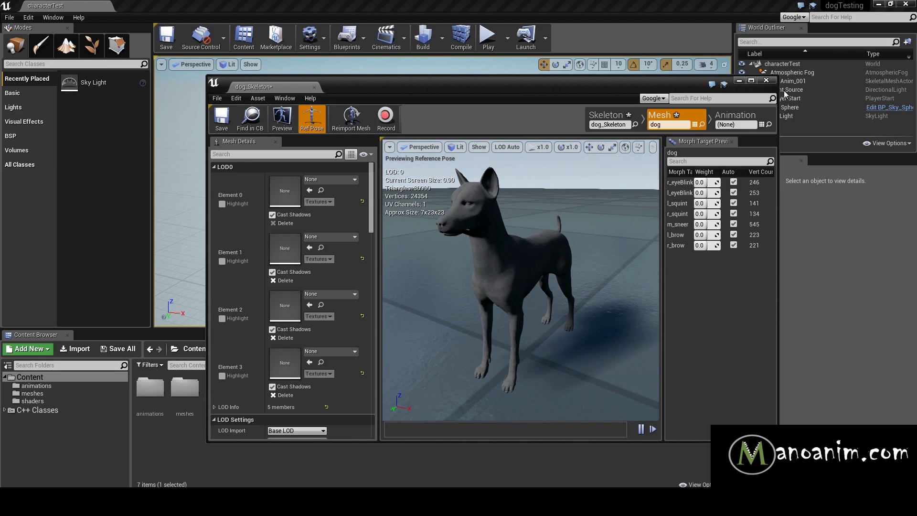
pyautogui.click(767, 80)
pyautogui.click(486, 431)
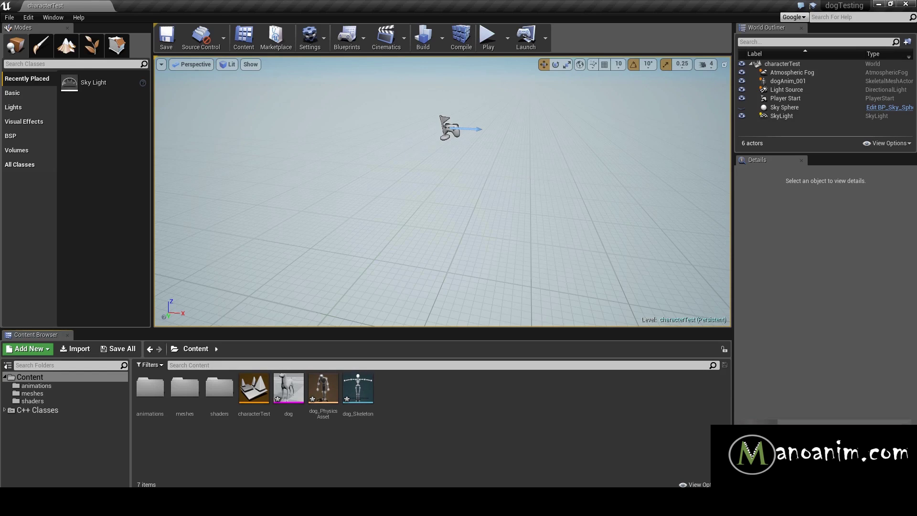
# Start importing dogAnim_001.fbx from the dog folder into the root Content folder
pyautogui.rightClick(443, 390)
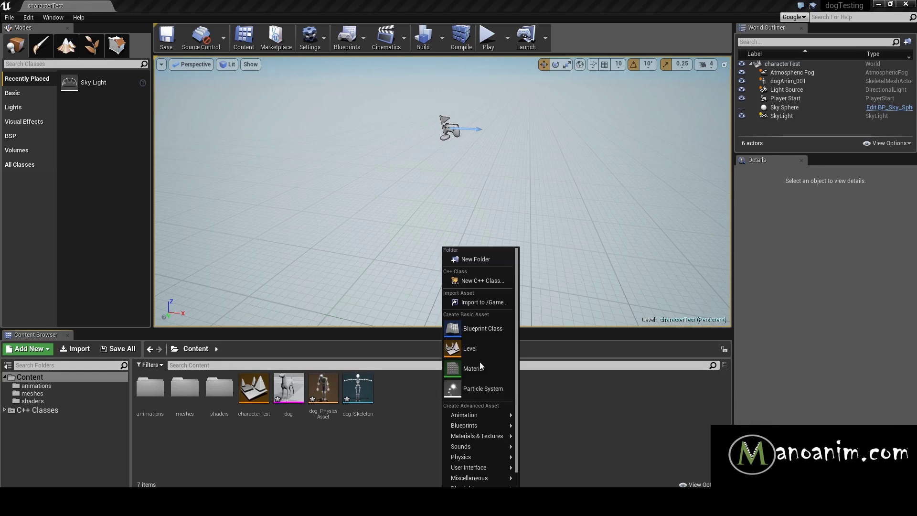
pyautogui.click(494, 300)
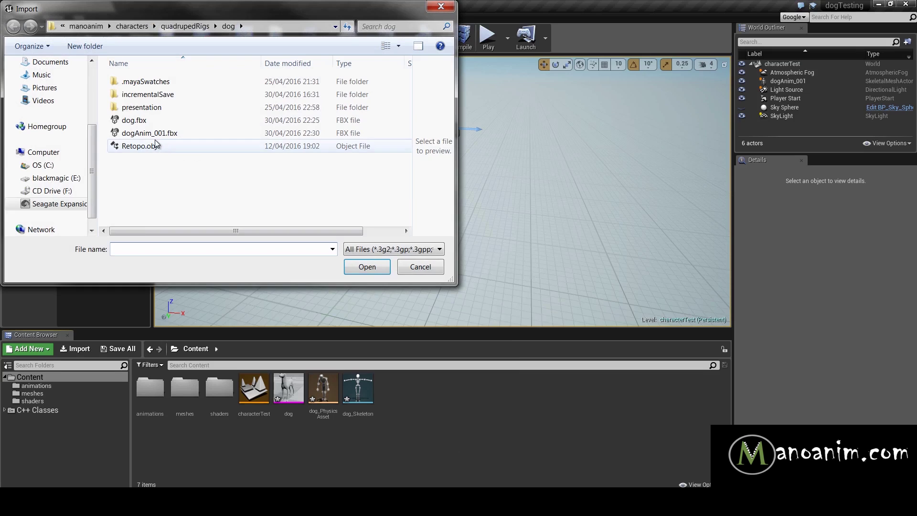
pyautogui.click(201, 133)
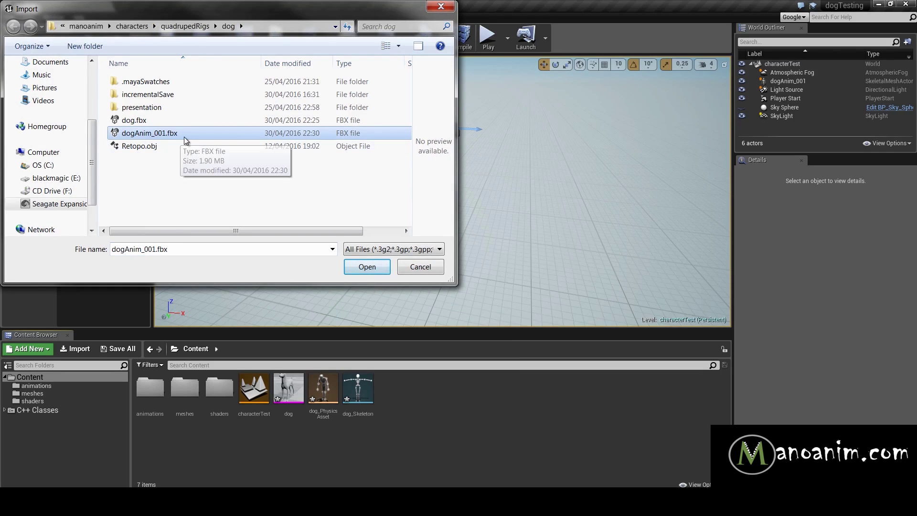
pyautogui.click(367, 267)
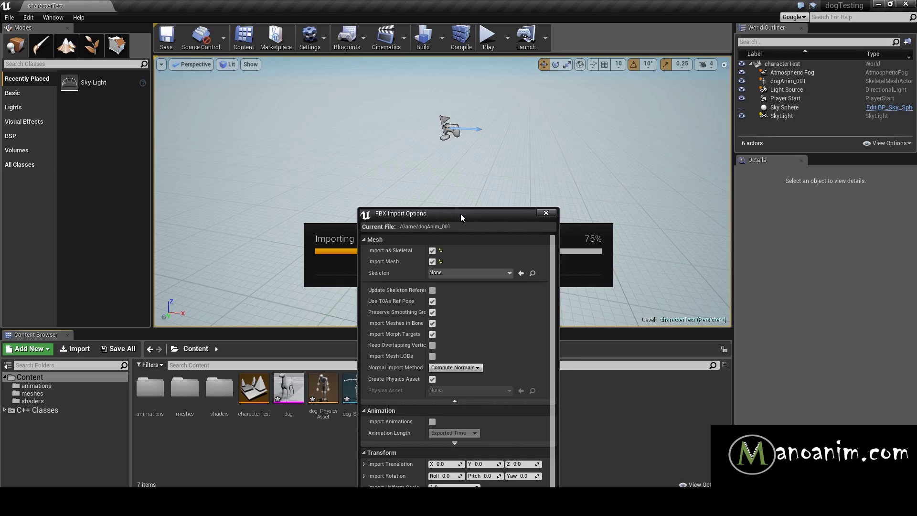
pyautogui.moveTo(460, 214); pyautogui.dragTo(485, 91)
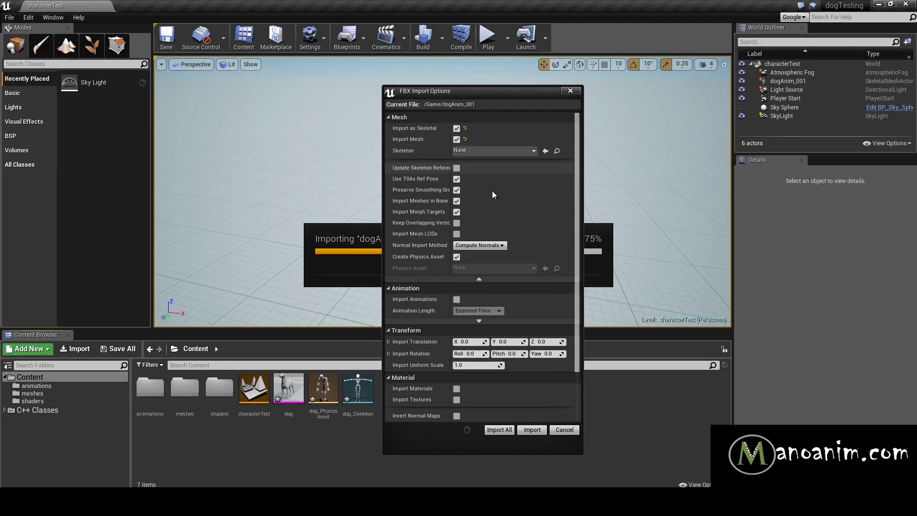
# Import the animation without its mesh, assigning the dog_Skeleton located in /Game
pyautogui.click(457, 139)
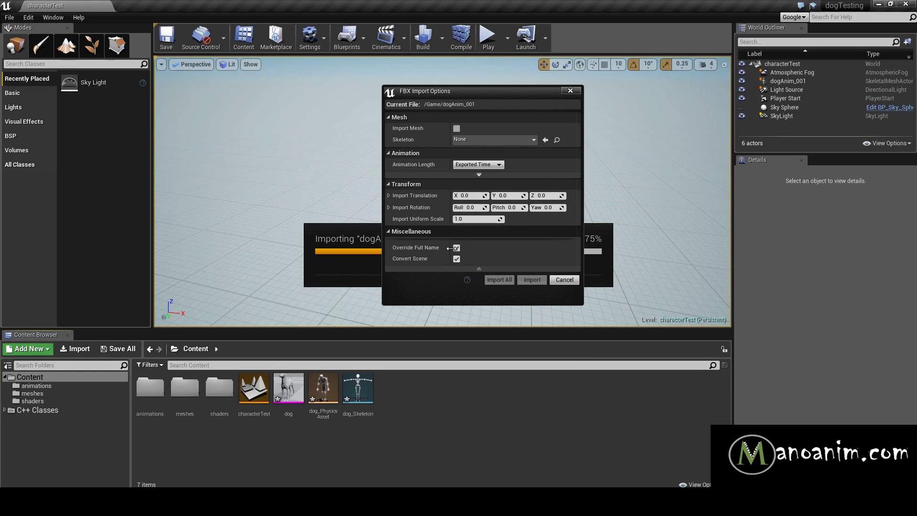
pyautogui.click(489, 139)
pyautogui.moveTo(515, 214)
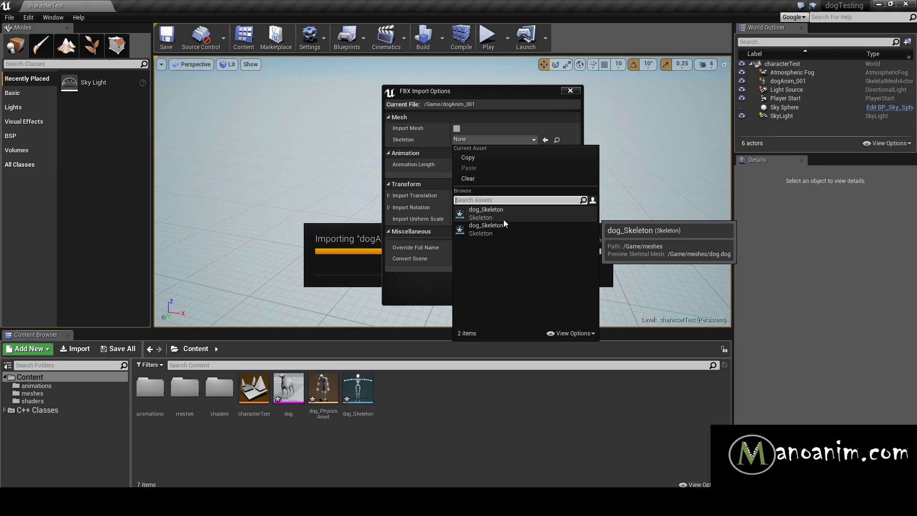
pyautogui.moveTo(493, 235)
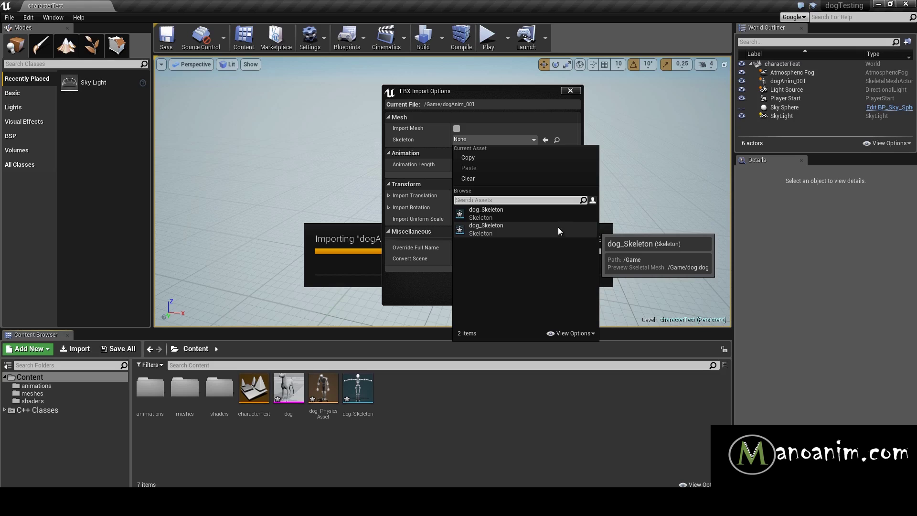
pyautogui.moveTo(554, 220)
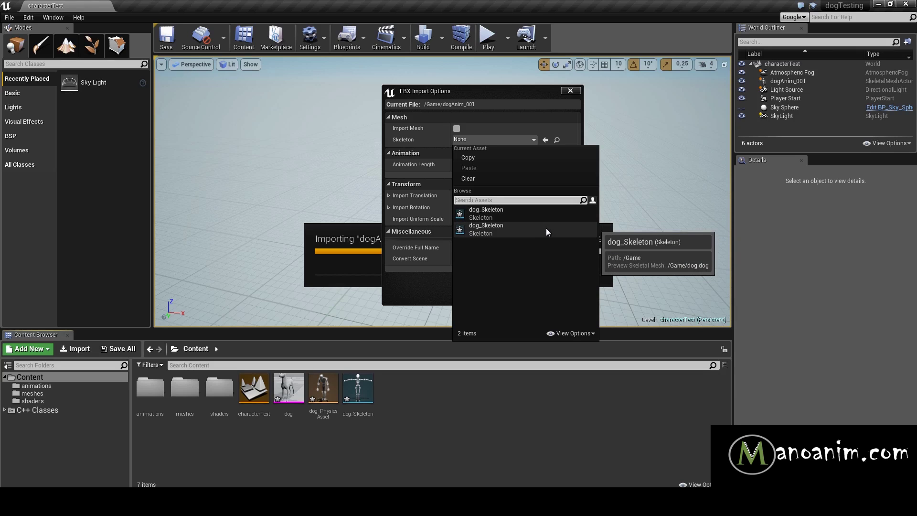
pyautogui.click(546, 228)
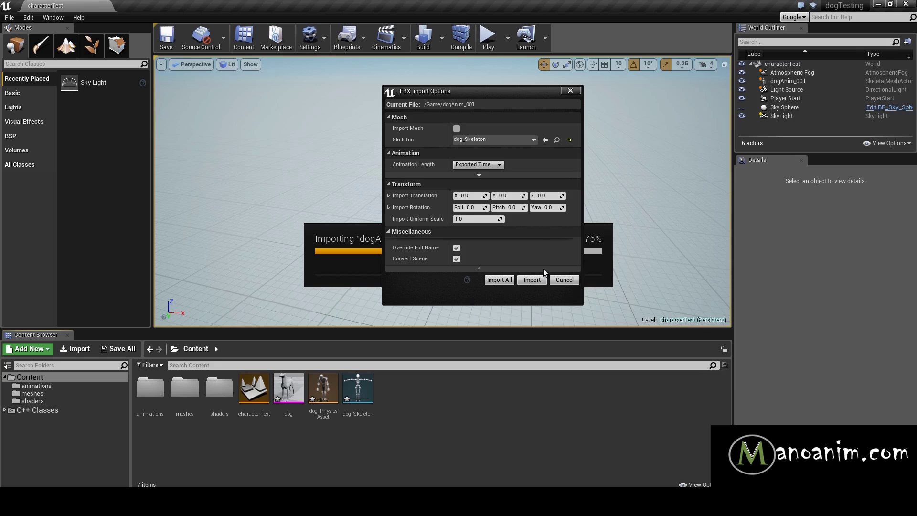
pyautogui.click(528, 280)
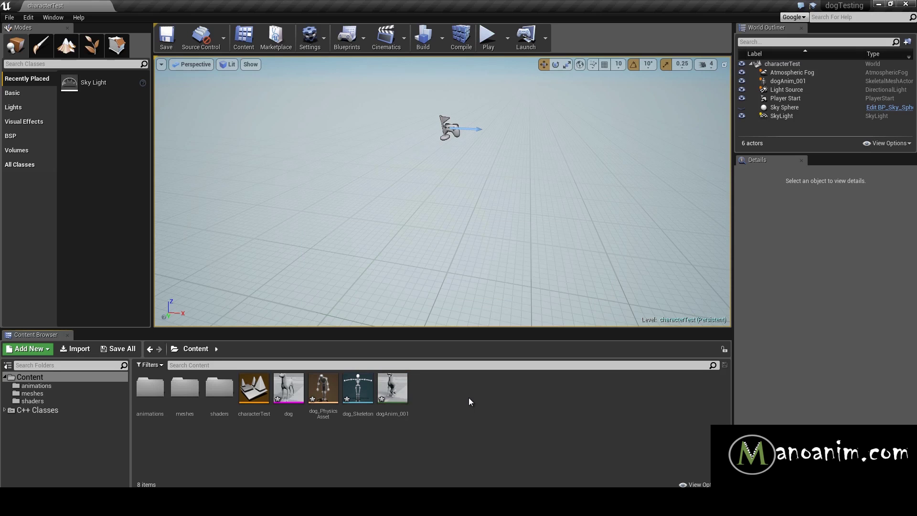
# Open the dogAnim_001 animation, scrub it to about frame 24, and view the whole dog
pyautogui.doubleClick(402, 393)
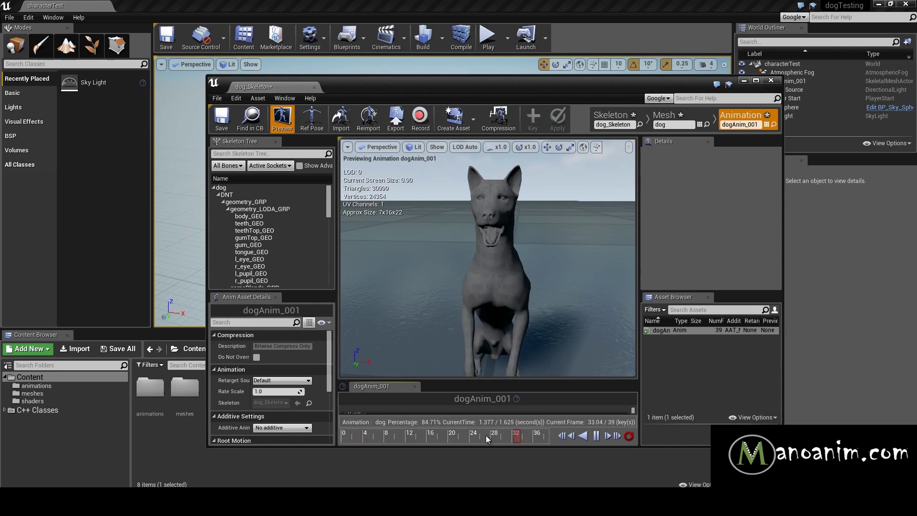
pyautogui.moveTo(486, 436)
pyautogui.mouseDown()
pyautogui.moveTo(346, 439)
pyautogui.moveTo(494, 440)
pyautogui.moveTo(357, 435)
pyautogui.moveTo(480, 430)
pyautogui.moveTo(348, 437)
pyautogui.moveTo(483, 437)
pyautogui.moveTo(470, 437)
pyautogui.mouseUp()
pyautogui.moveTo(563, 272); pyautogui.dragTo(568, 208)
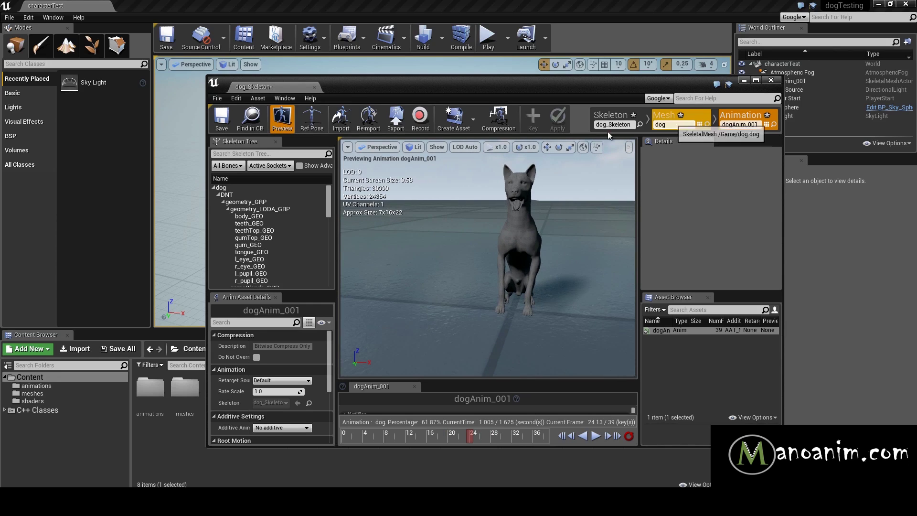
# Show the dog mesh's morph targets and scrub the animation back and forth to examine their weights, ending at frame 0
pyautogui.click(672, 121)
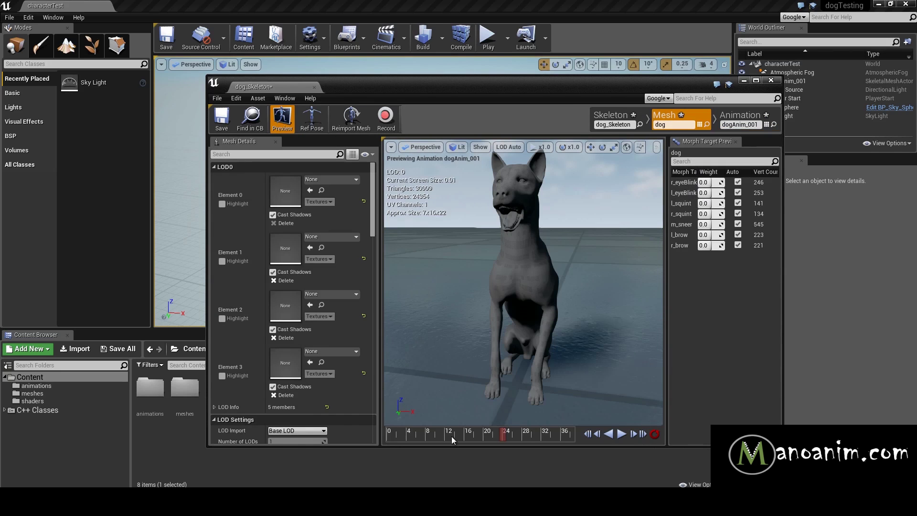
pyautogui.moveTo(451, 436); pyautogui.dragTo(472, 430)
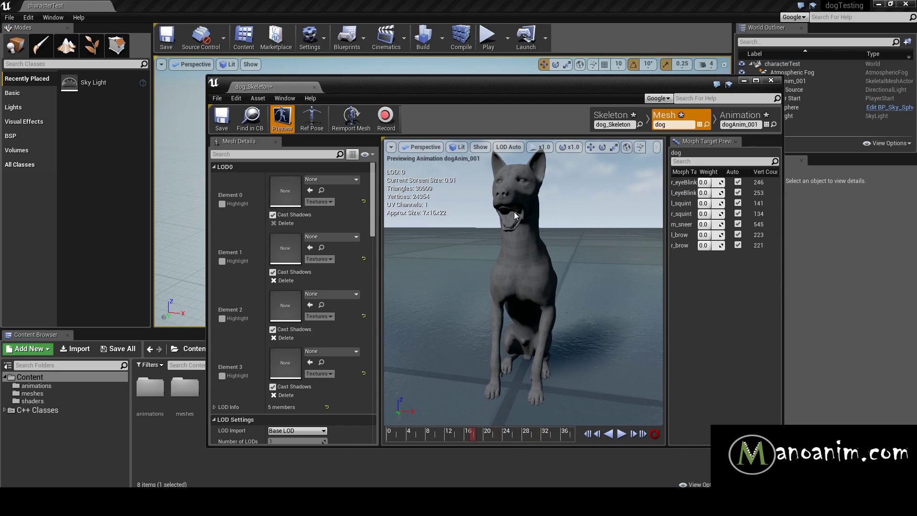
pyautogui.moveTo(439, 436); pyautogui.dragTo(550, 433)
pyautogui.moveTo(409, 431); pyautogui.dragTo(384, 433)
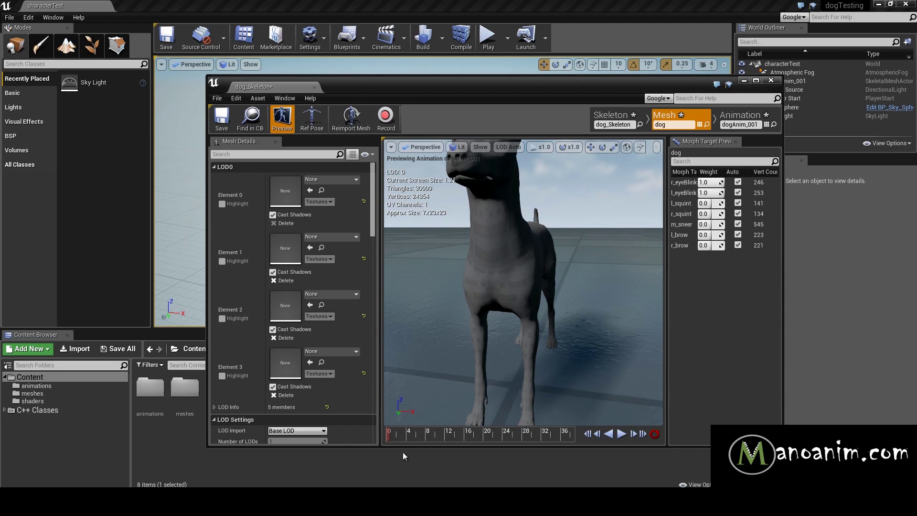
pyautogui.moveTo(392, 434); pyautogui.dragTo(519, 433)
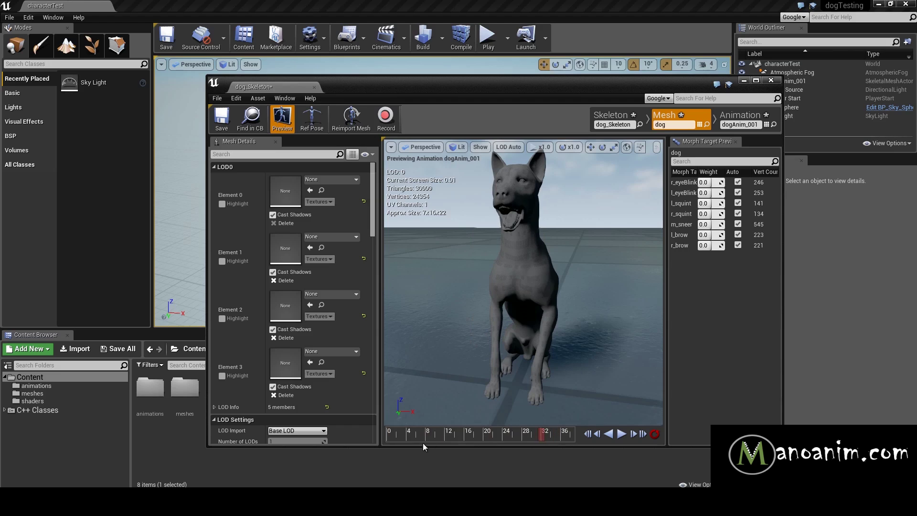
pyautogui.moveTo(423, 443); pyautogui.dragTo(377, 430)
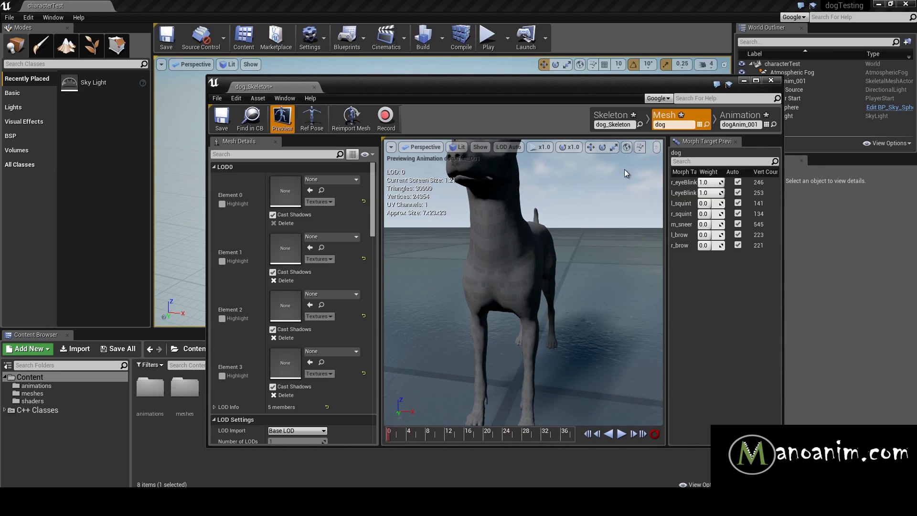